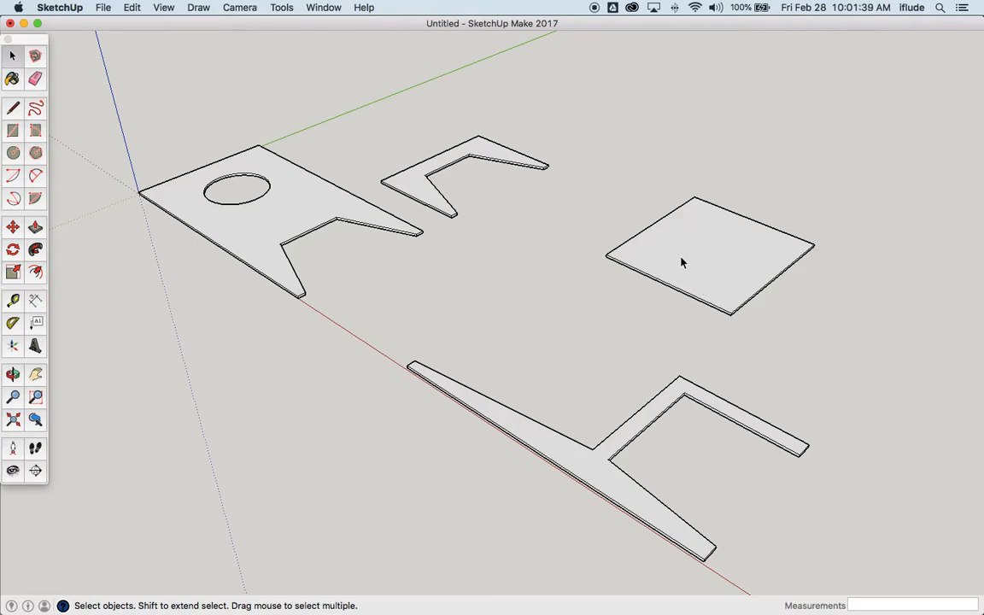
Step: Switch to Preview, examine the parts drawings for Parts 1 to 4 on the PDF page, and return to SketchUp
key(super+Tab)
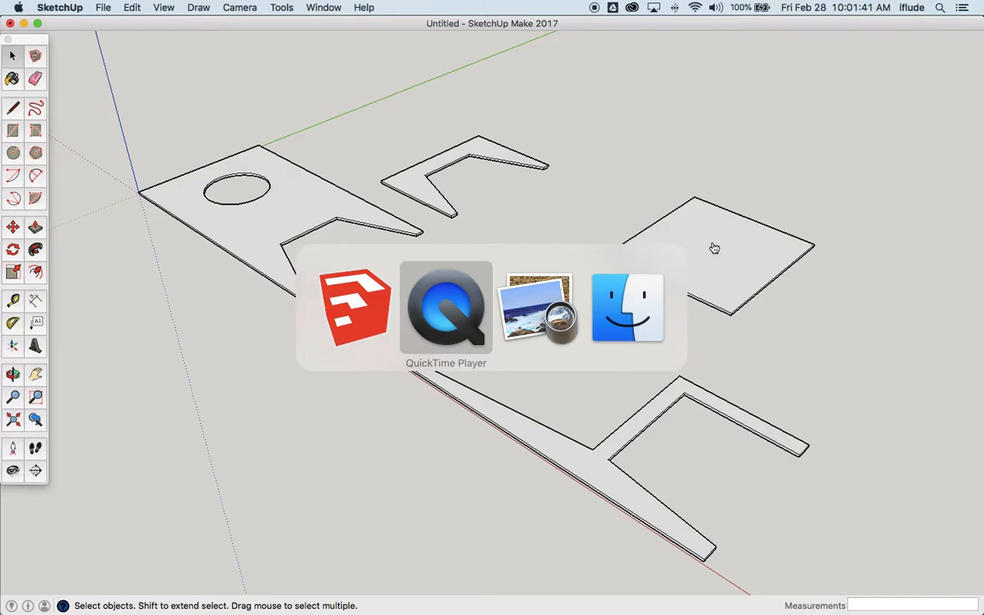
key(super+Tab)
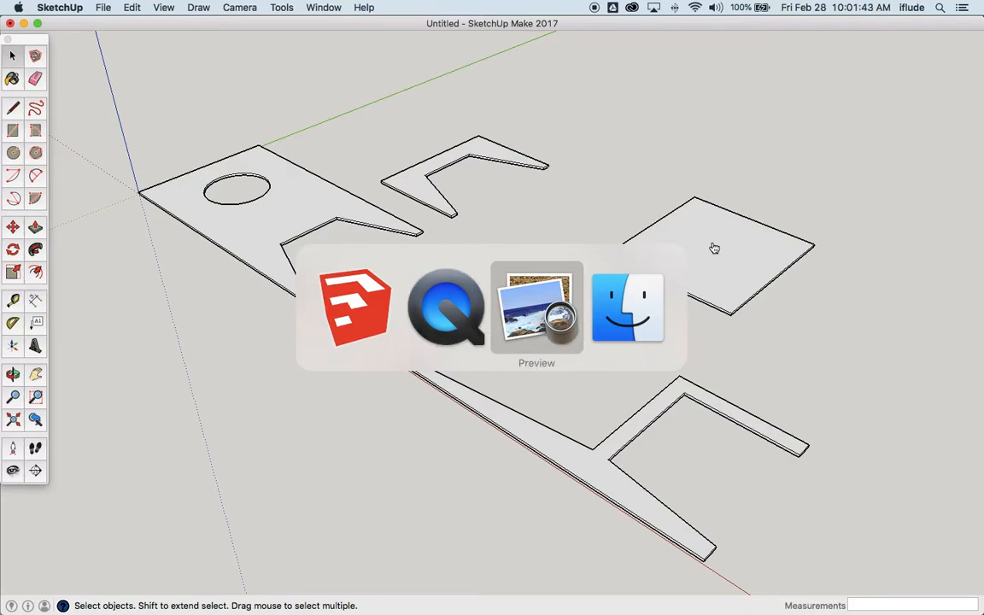
scroll(712, 244, down, 15)
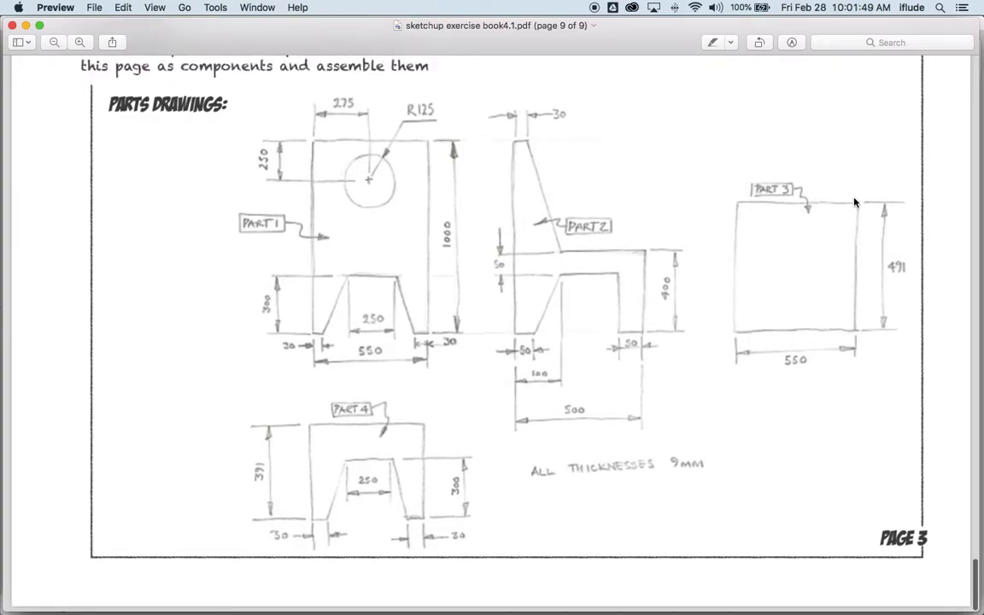
key(super+Tab)
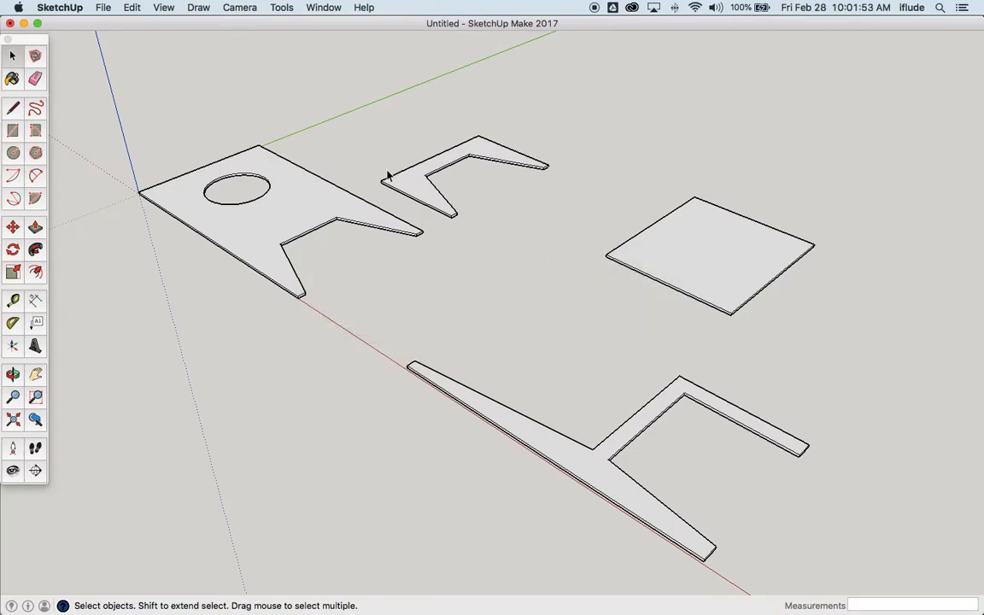
Step: Check the panel with the round hole, the small notched panel and the plain rectangular panel to see which are already components
click(314, 204)
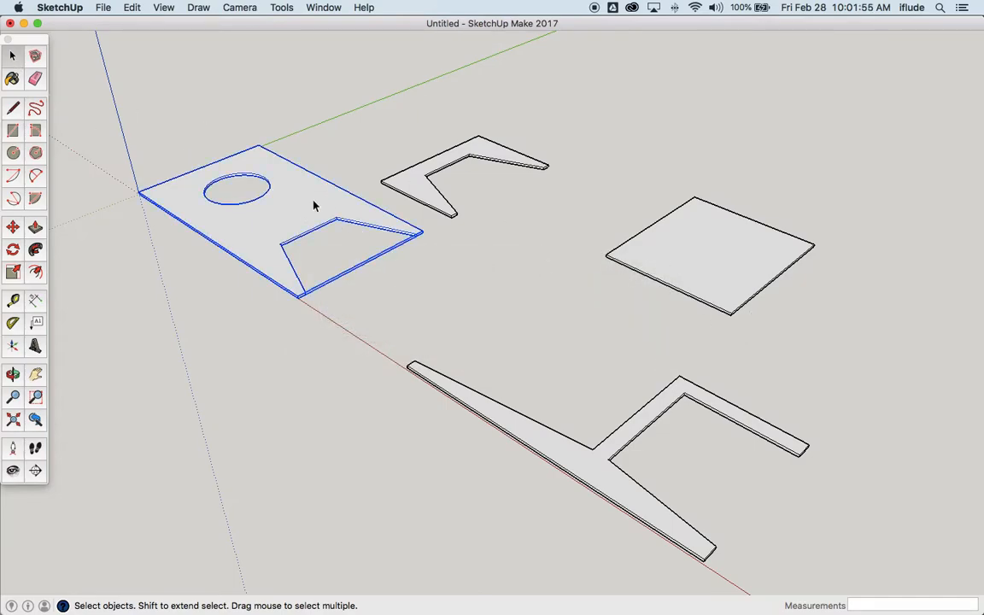
click(411, 193)
click(680, 267)
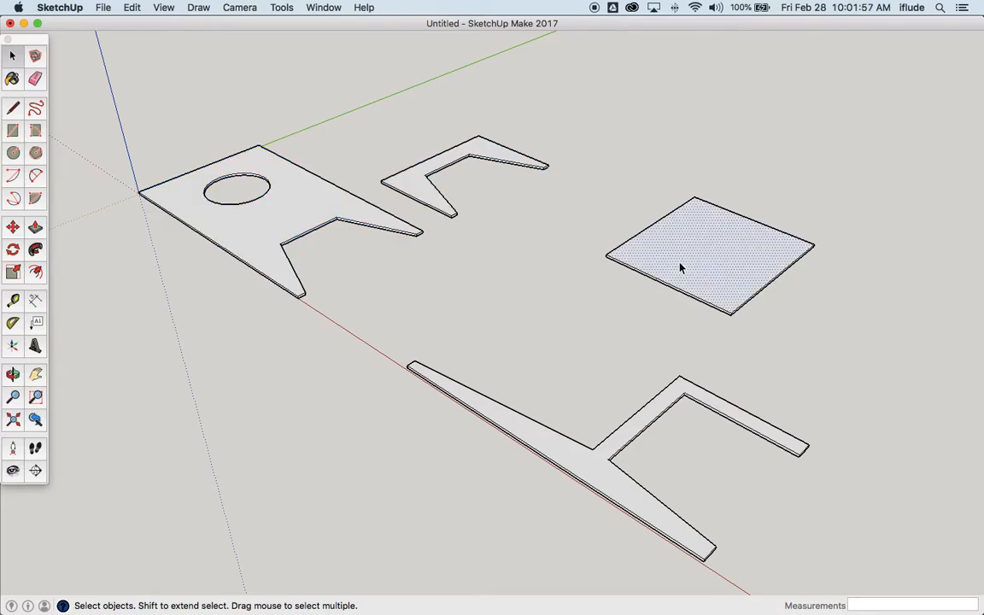
click(418, 186)
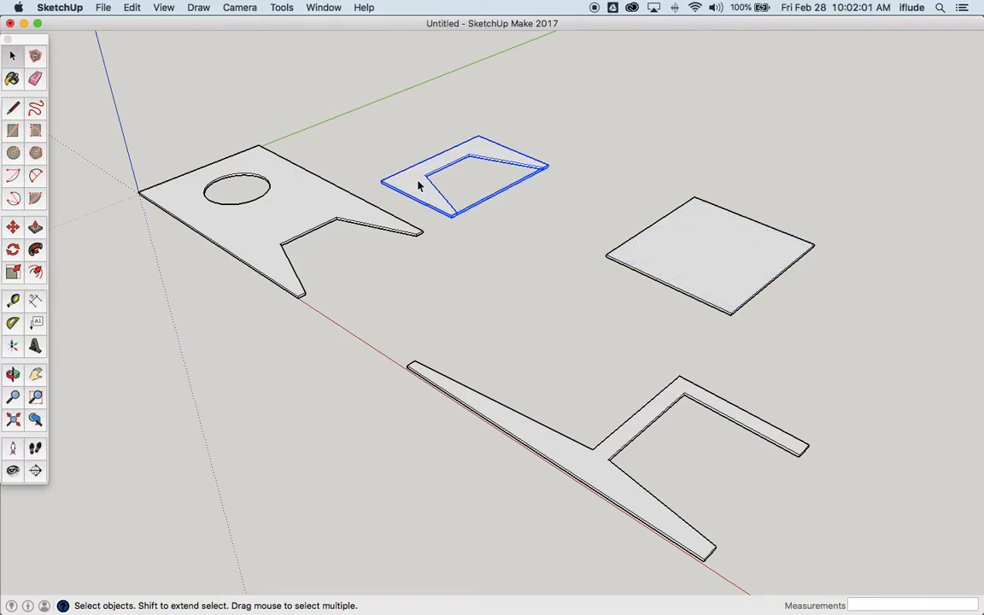
Step: Make the whole plain rectangular panel into a component, keeping the default definition name and replacing the selection with the component
click(647, 258)
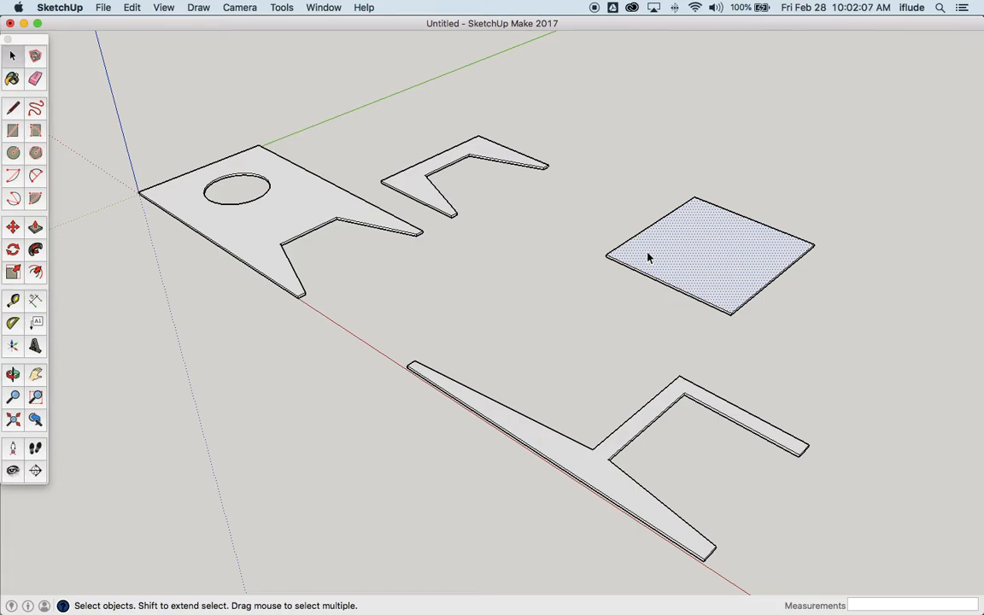
double_click(647, 258)
drag(578, 175, 861, 361)
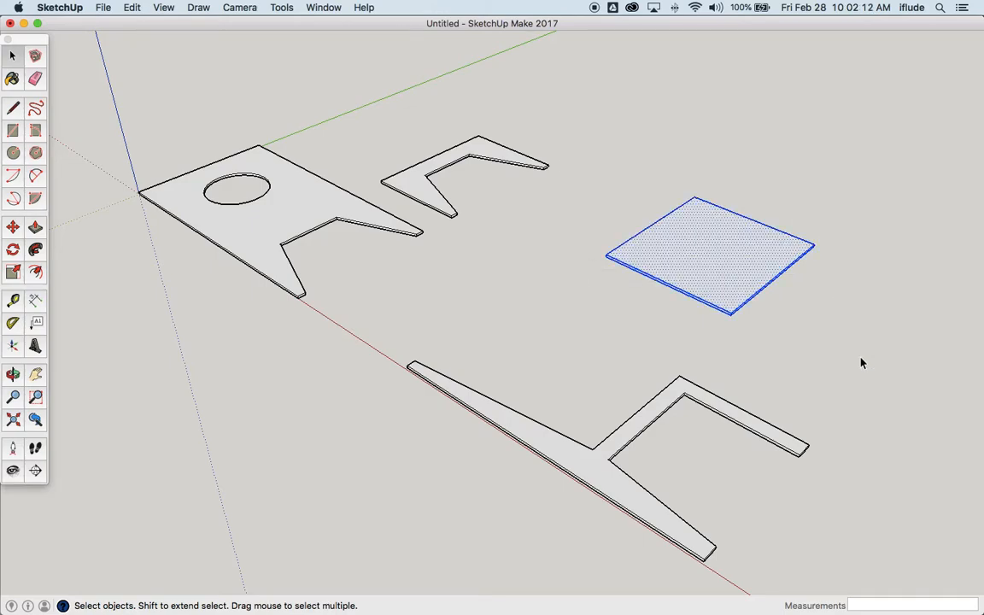
right_click(694, 253)
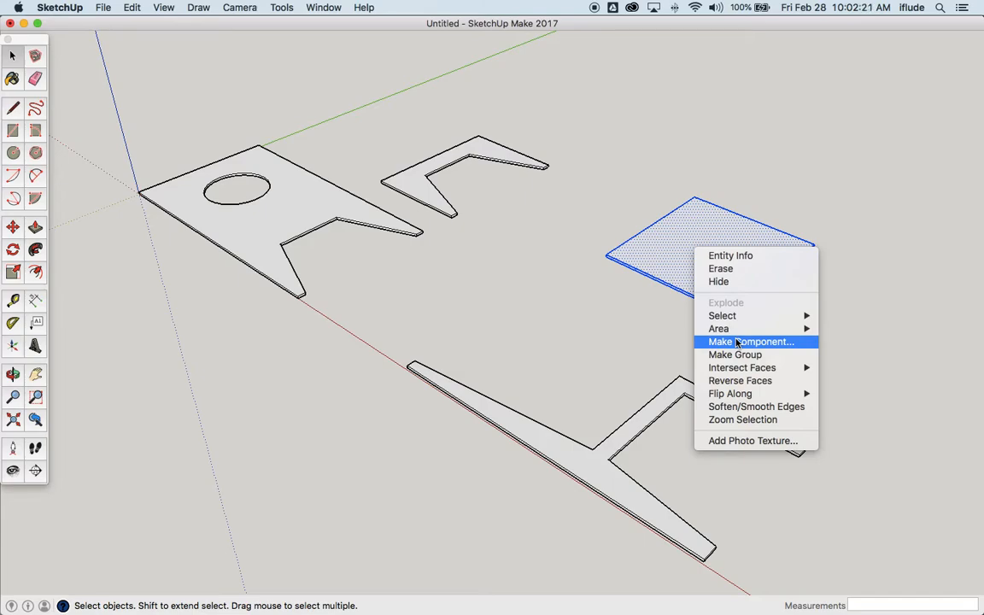
click(557, 309)
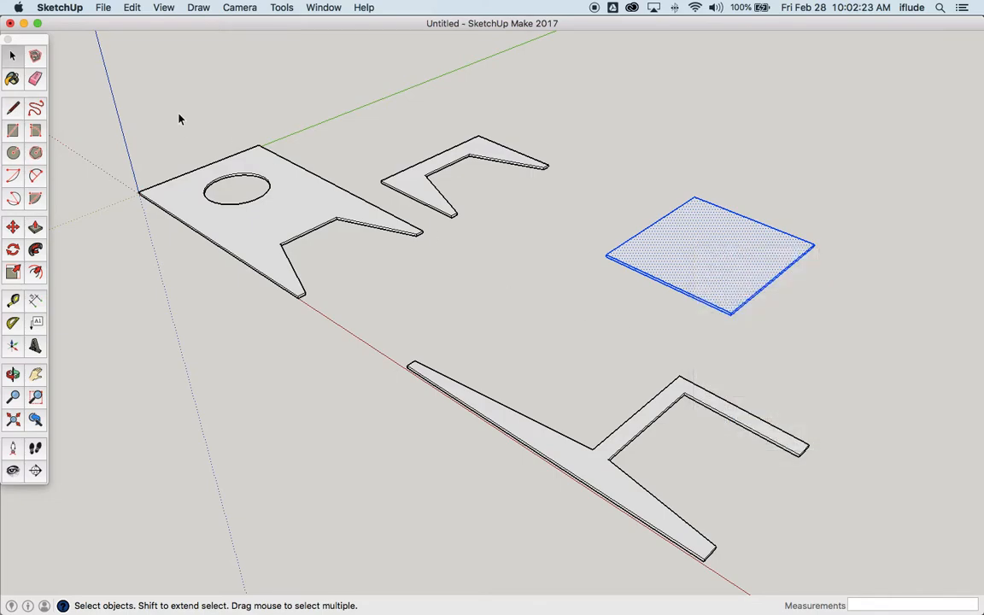
click(35, 57)
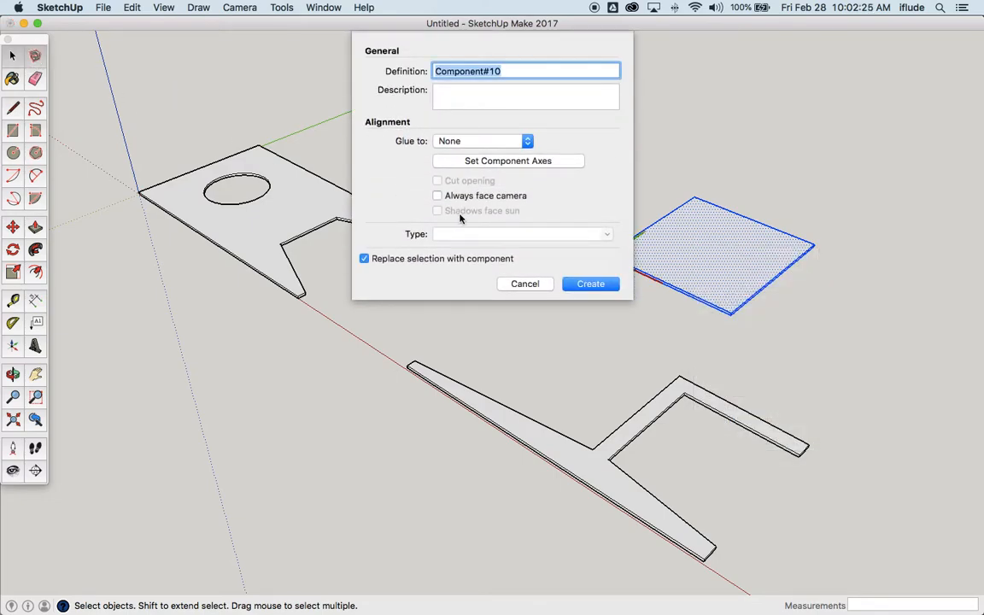
click(594, 287)
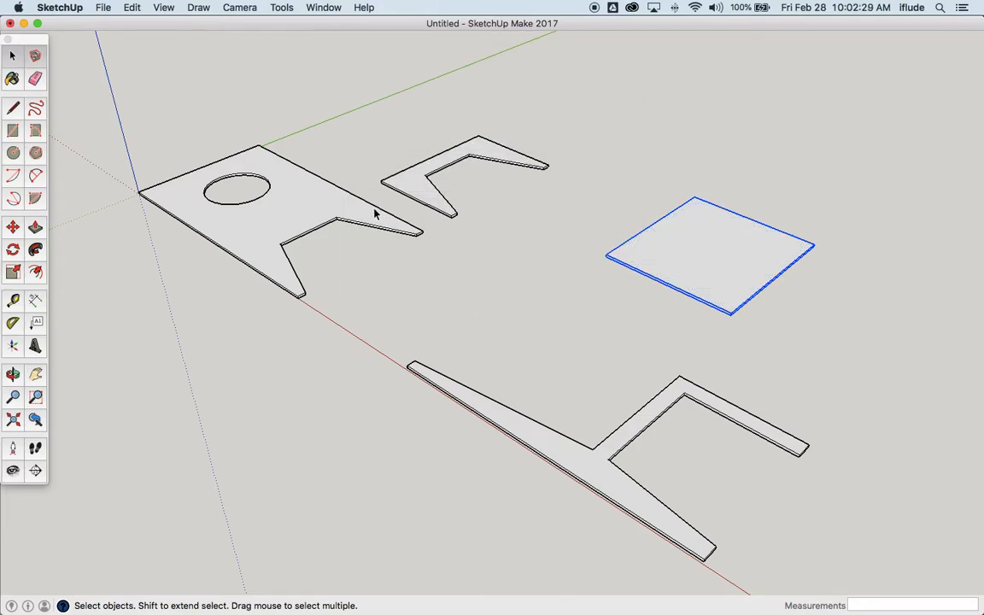
Step: Make the whole chair-side part with the angled legs into a component with the default settings
click(587, 466)
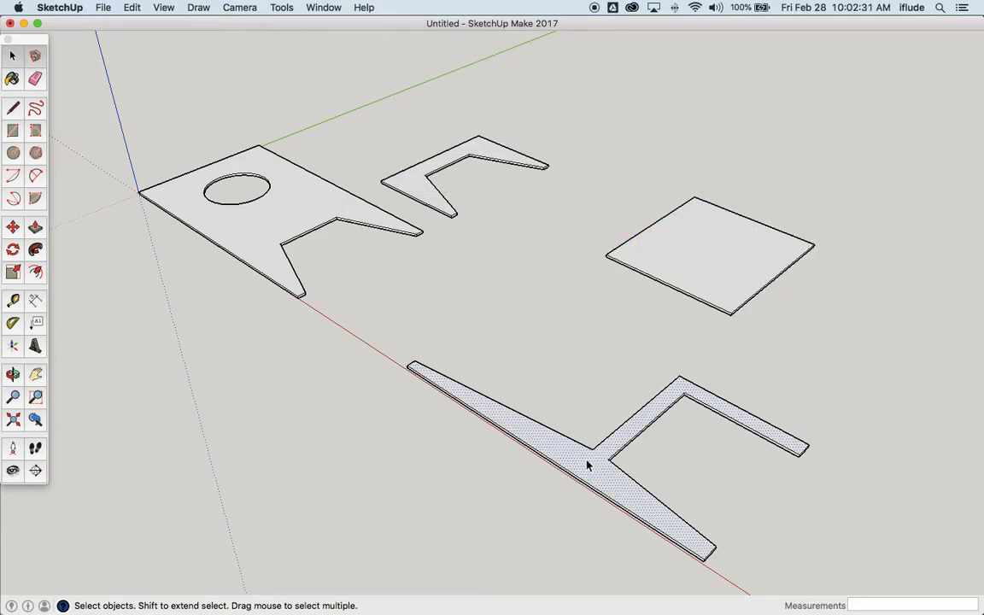
double_click(588, 465)
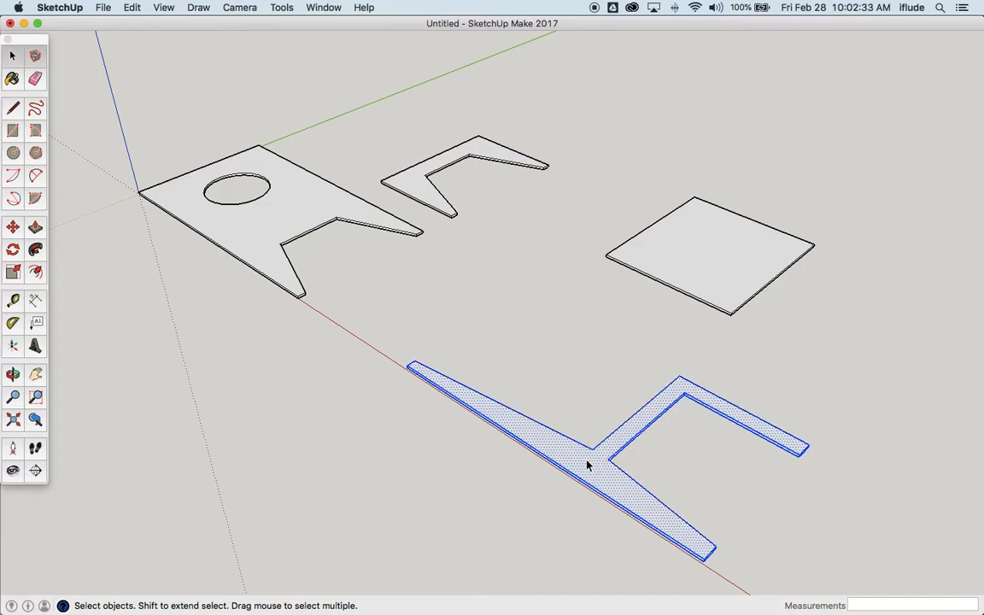
right_click(587, 465)
click(630, 499)
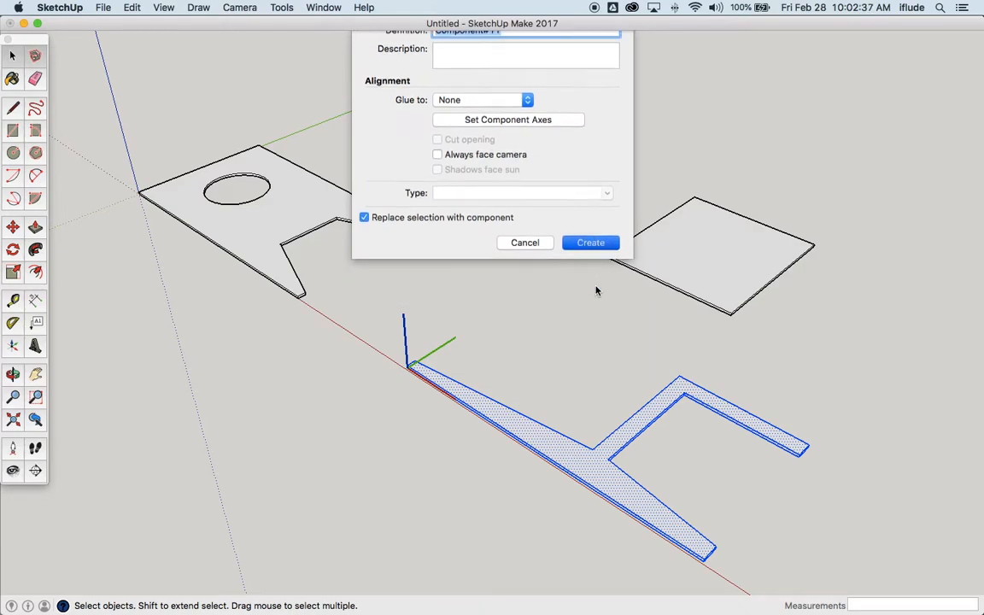
key(Return)
Step: Check each of the four parts in turn to verify that it selects as a component, and clear the selection
click(589, 324)
click(649, 430)
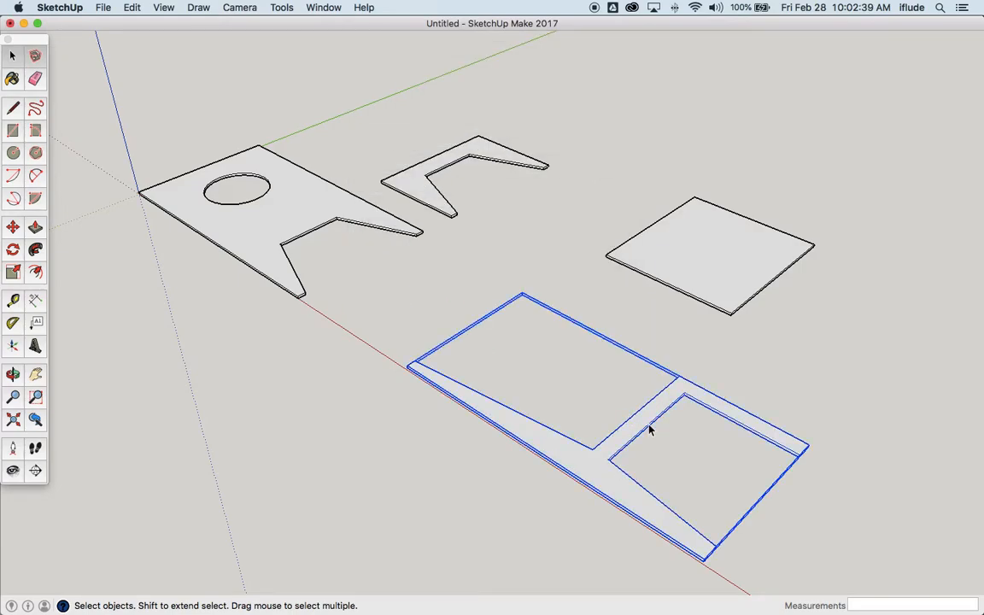
click(693, 281)
click(455, 160)
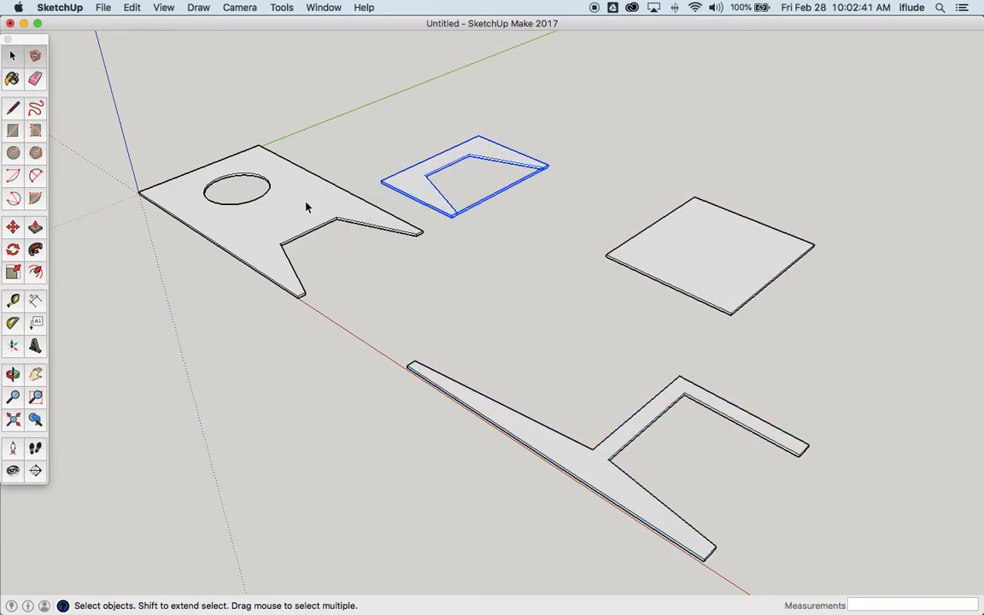
click(298, 209)
click(502, 250)
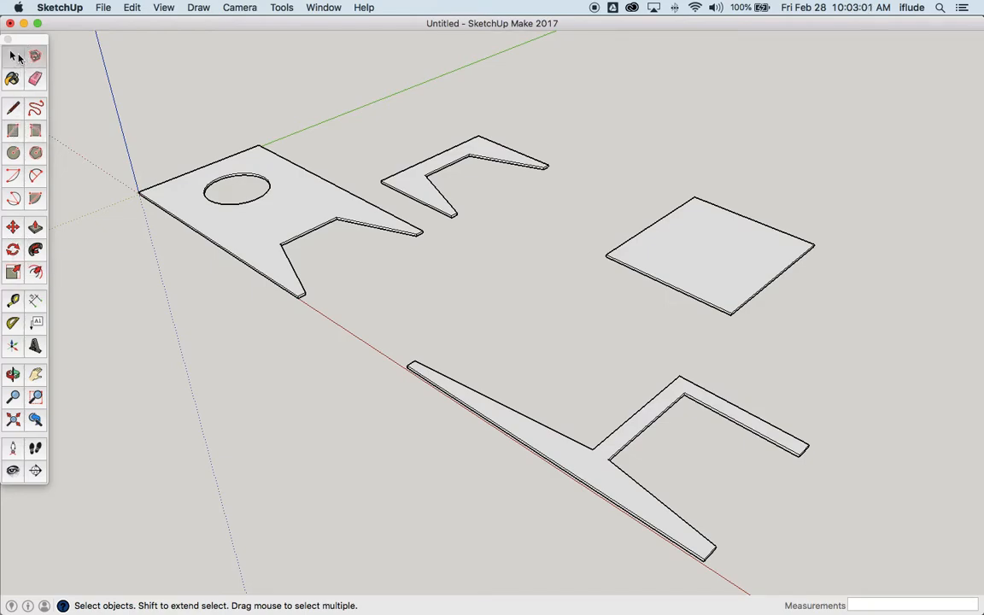
Step: Try to rotate only the panel with the round hole 90° upright about its leg corner on the red axis
triple_click(235, 229)
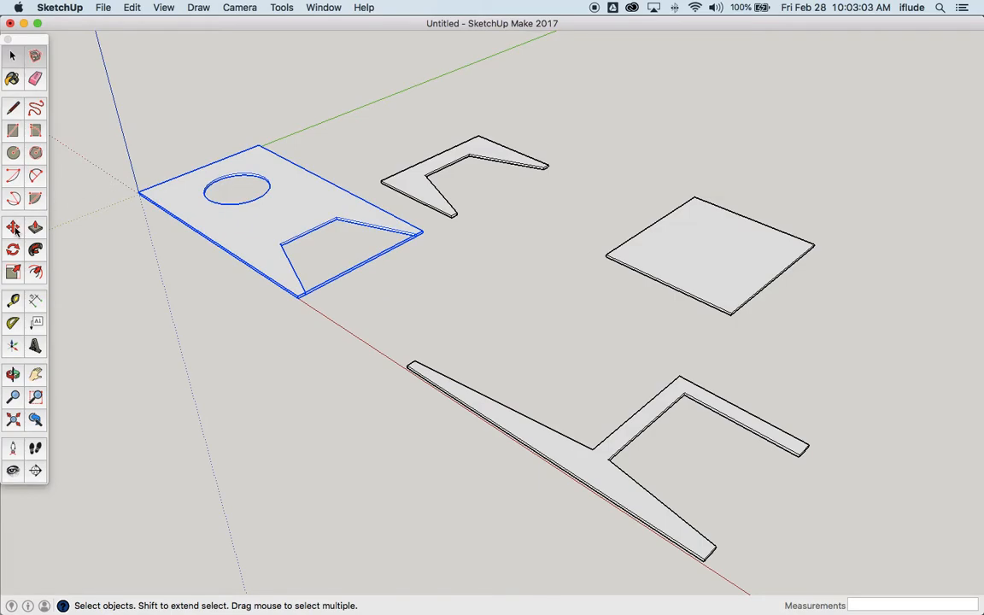
click(14, 253)
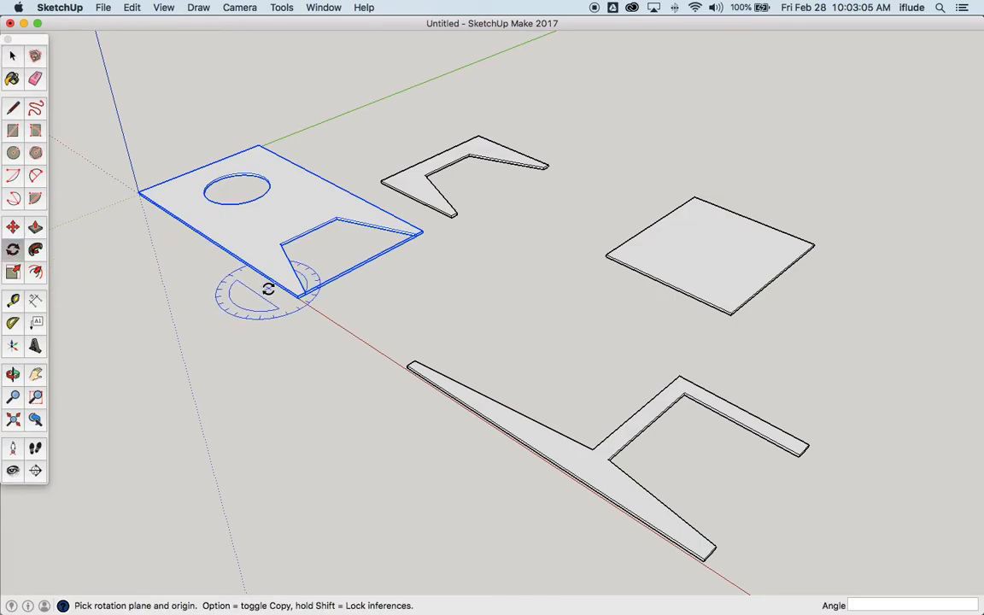
scroll(268, 287, up, 5)
scroll(268, 289, up, 1)
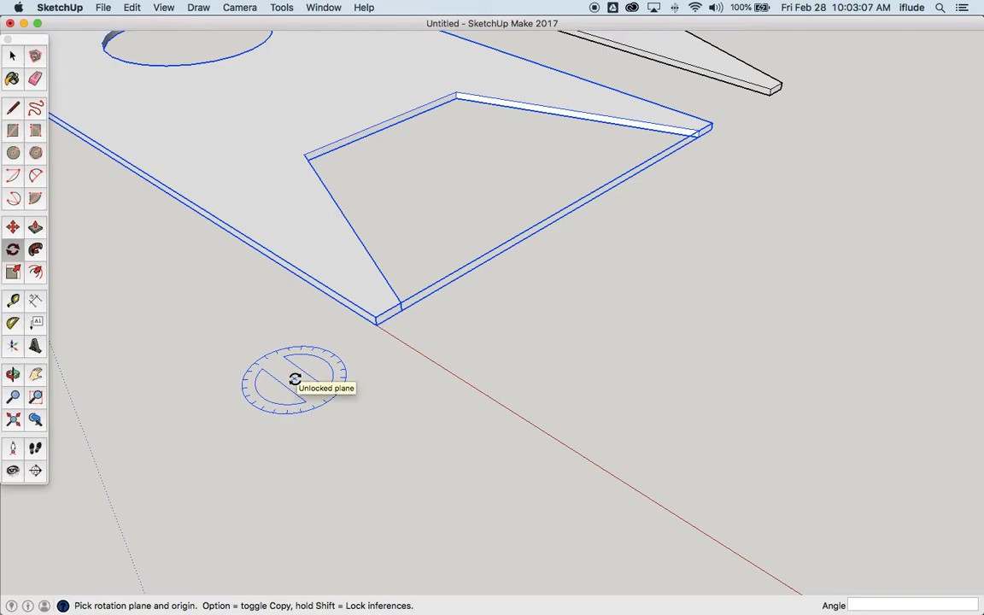
key(Left)
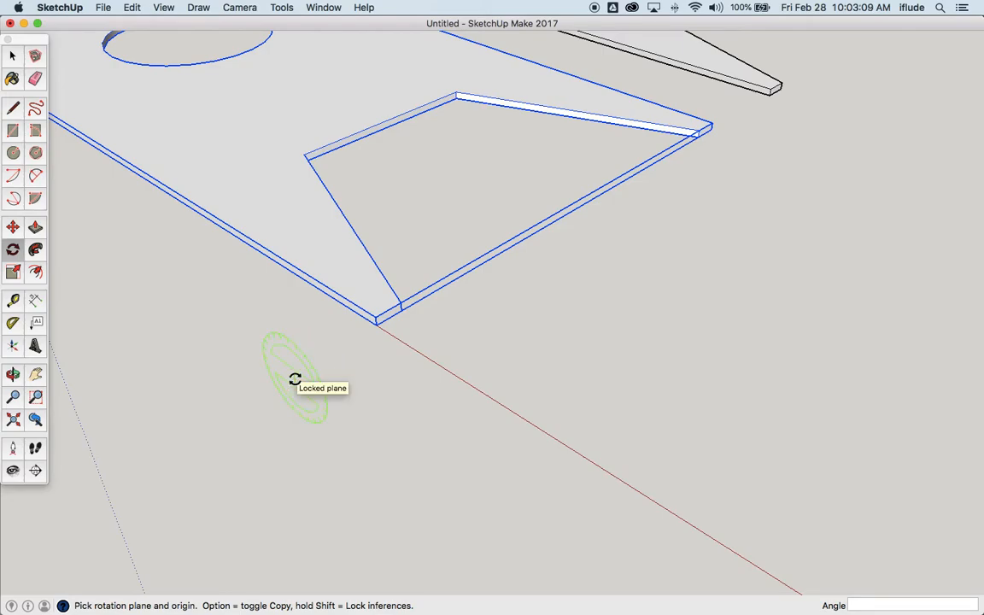
click(375, 326)
click(315, 286)
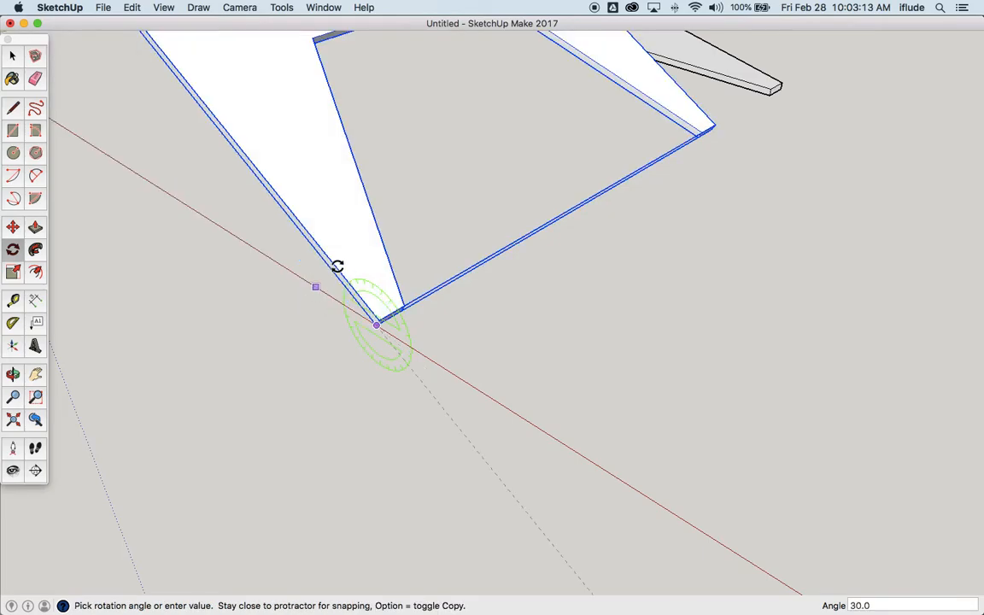
click(345, 266)
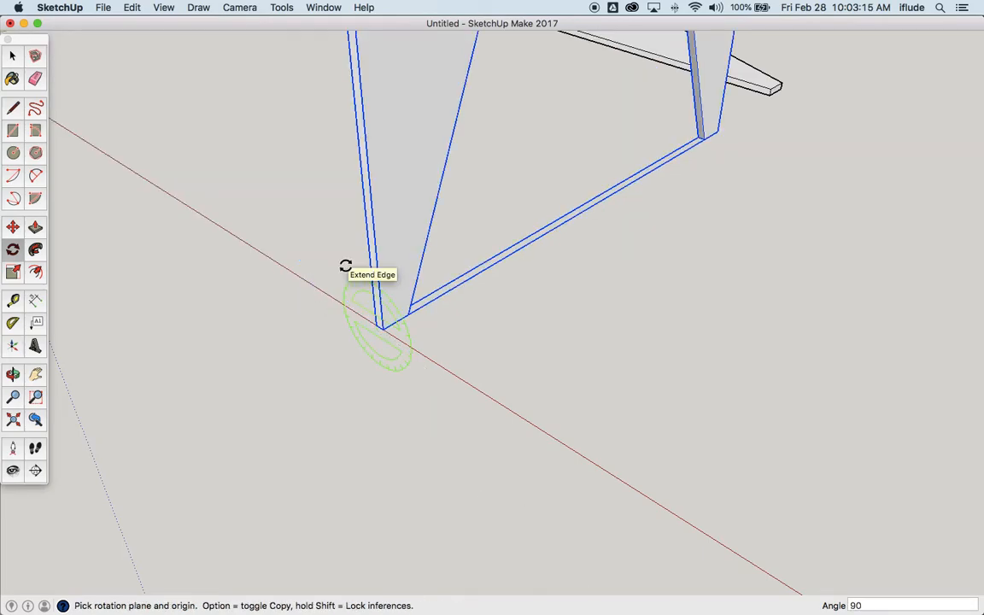
scroll(345, 266, down, 10)
scroll(345, 265, up, 3)
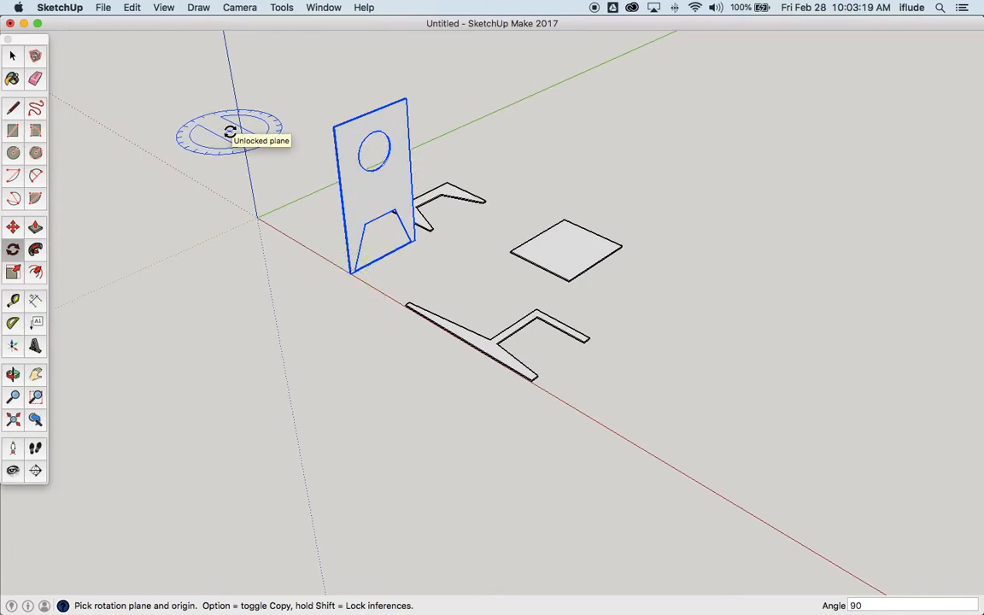
key(super+z)
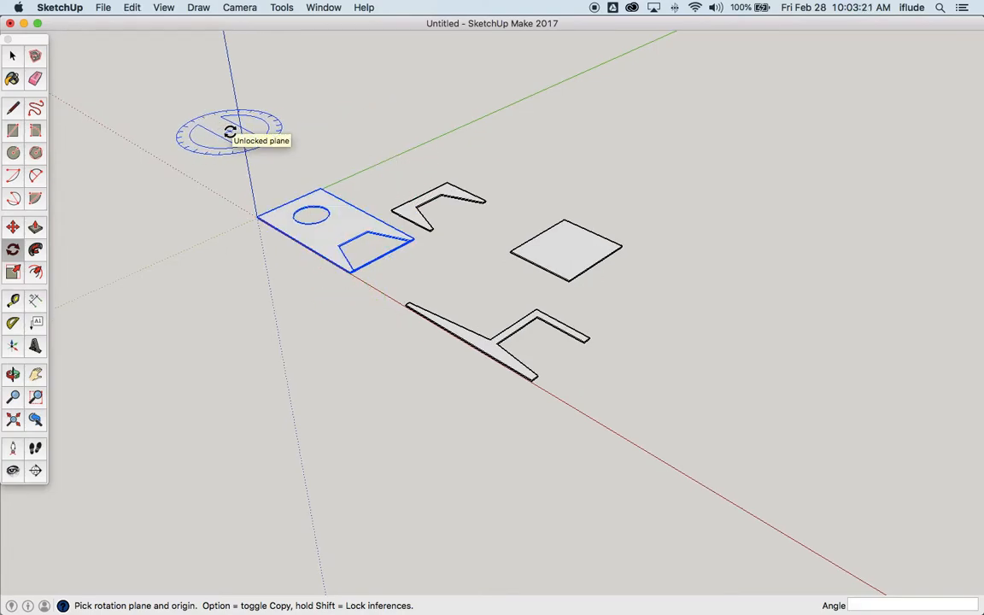
Step: Rotate the round-hole panel and the smaller leg panel together 90° upright, parallel to the green axis, about the leg corner on the red axis
click(14, 56)
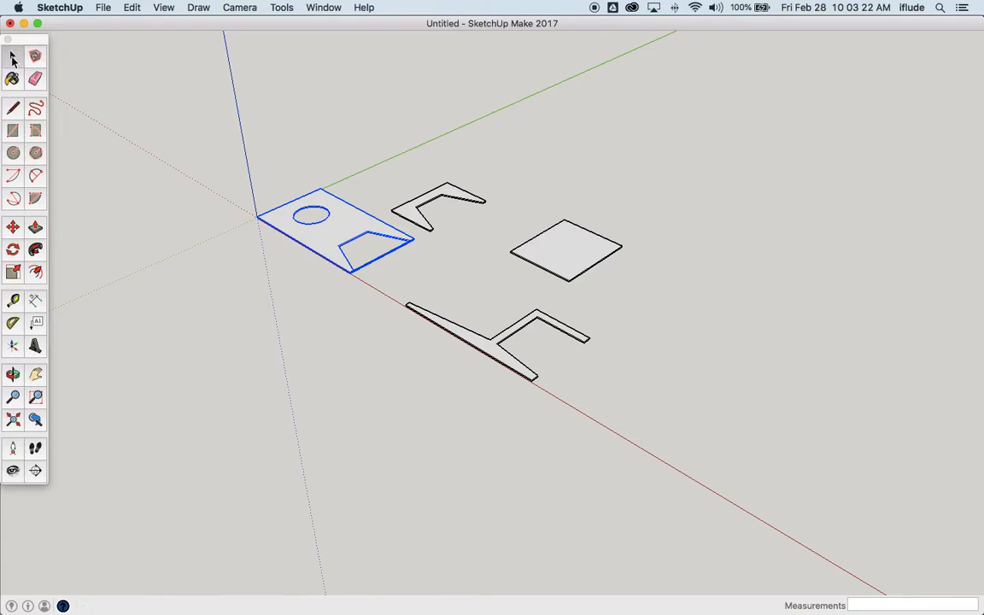
shift+click(410, 215)
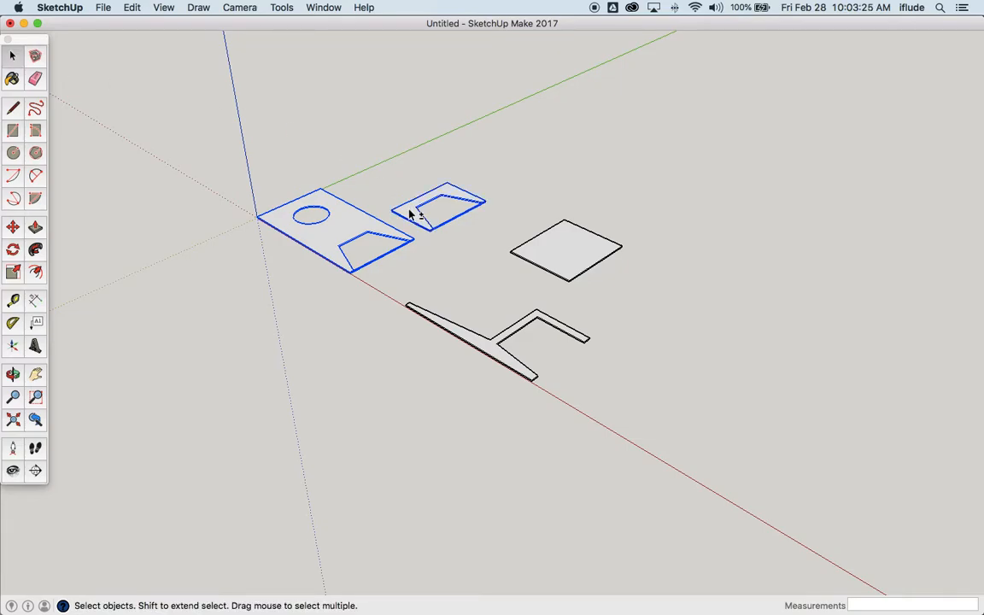
shift+click(446, 328)
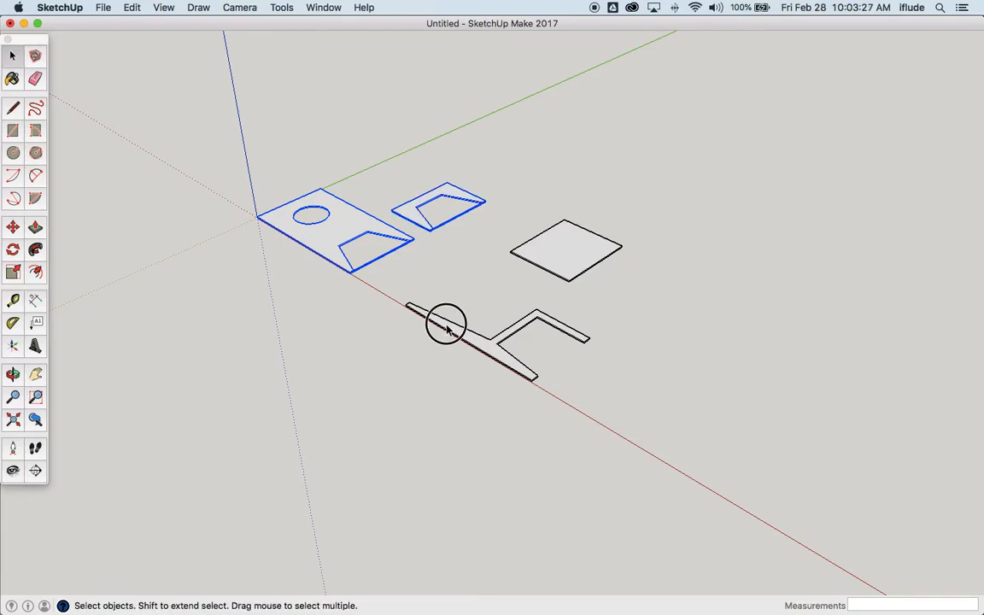
shift+click(448, 329)
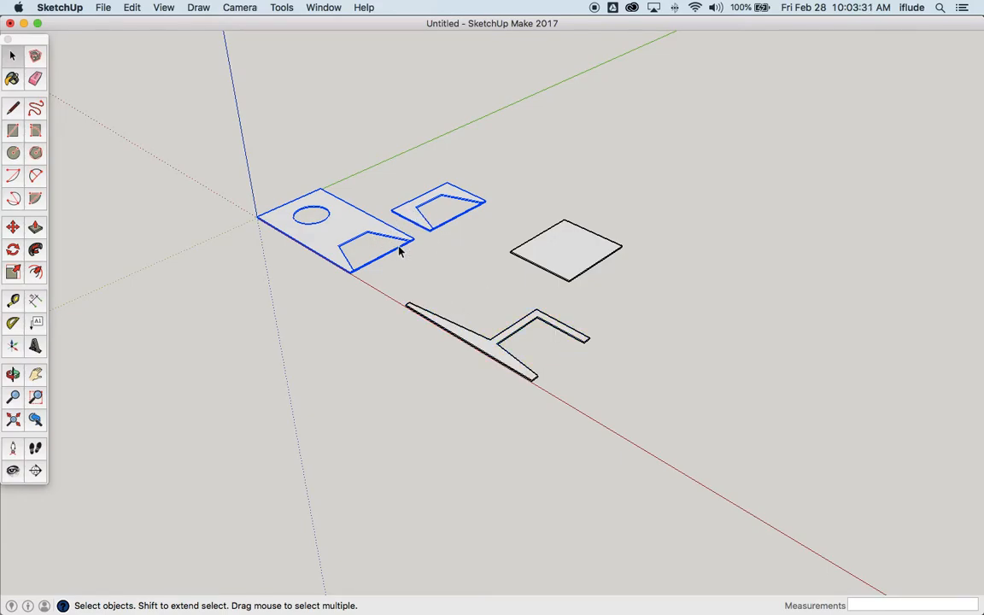
scroll(367, 243, up, 6)
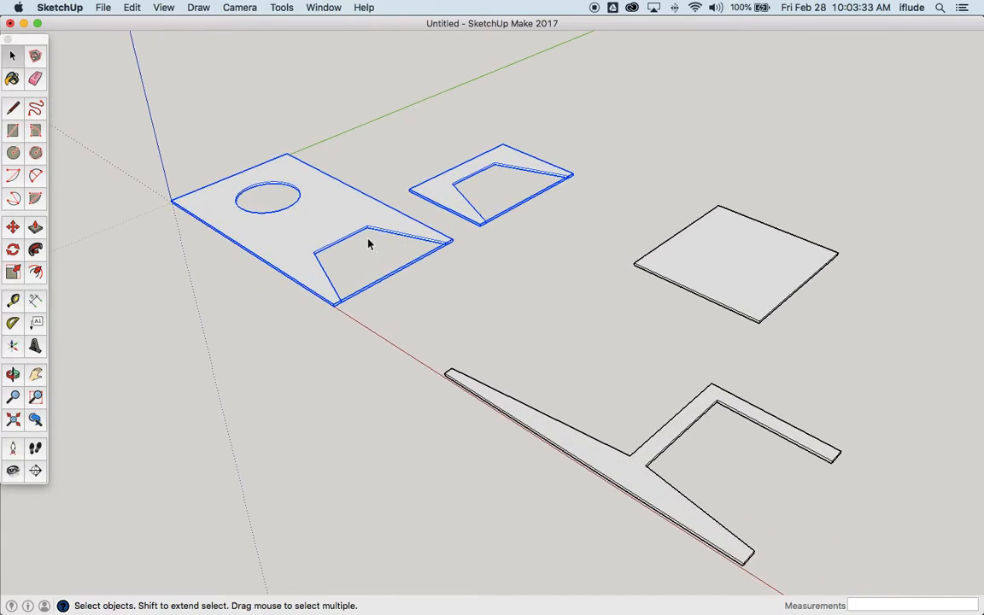
click(13, 249)
key(Right)
key(Left)
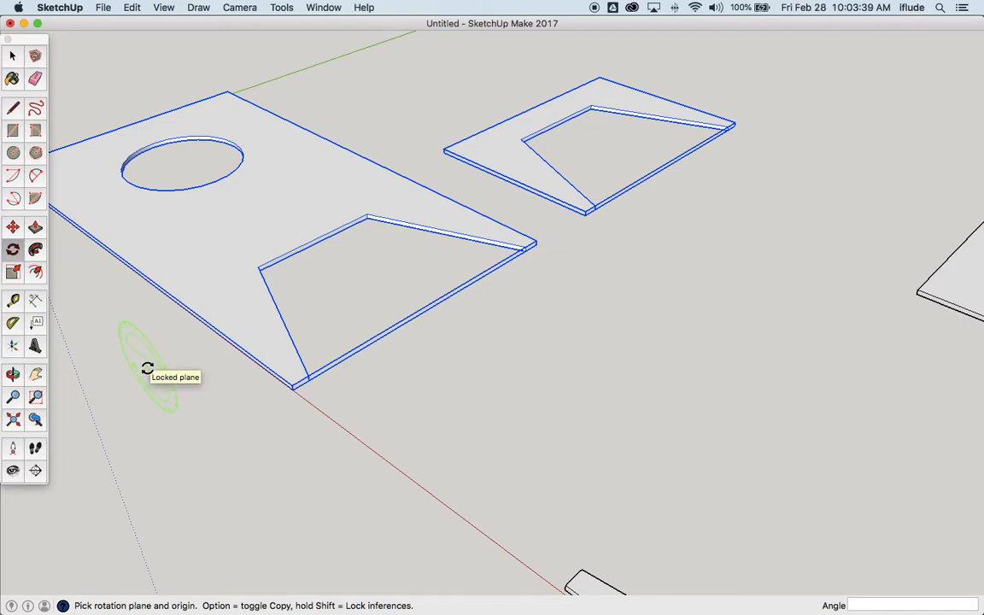
click(291, 390)
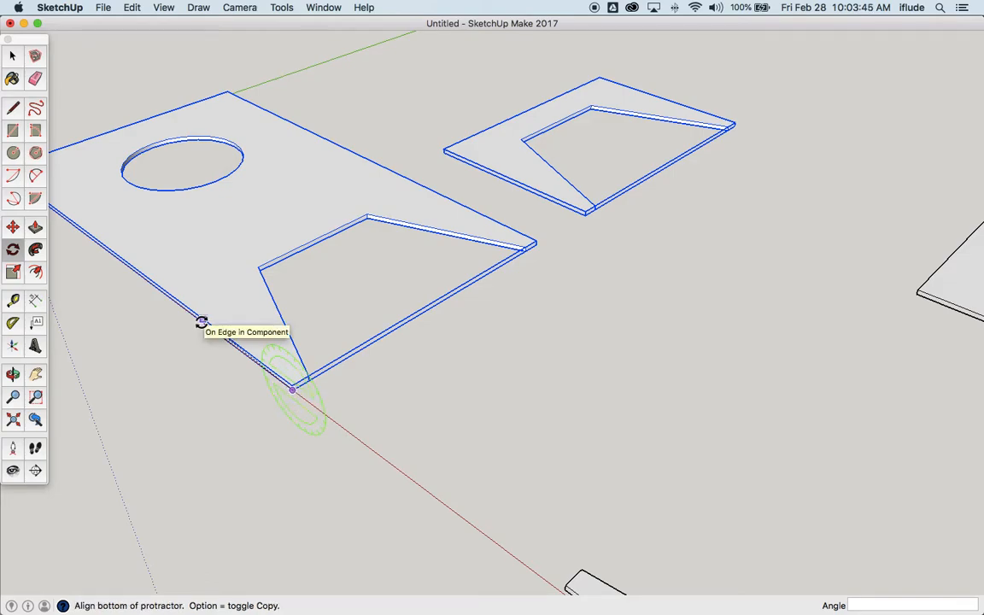
click(202, 319)
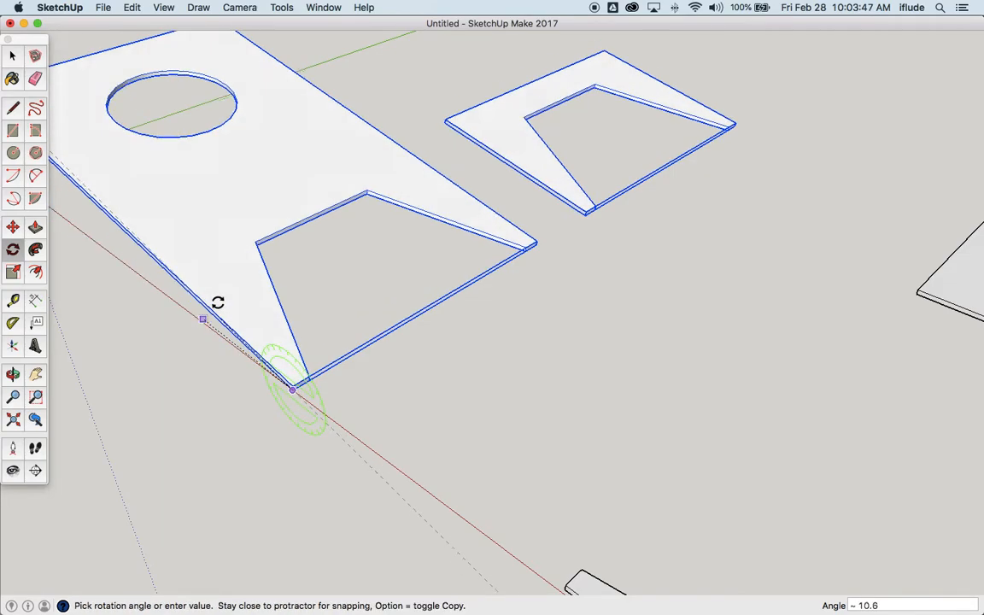
click(242, 298)
text(90)
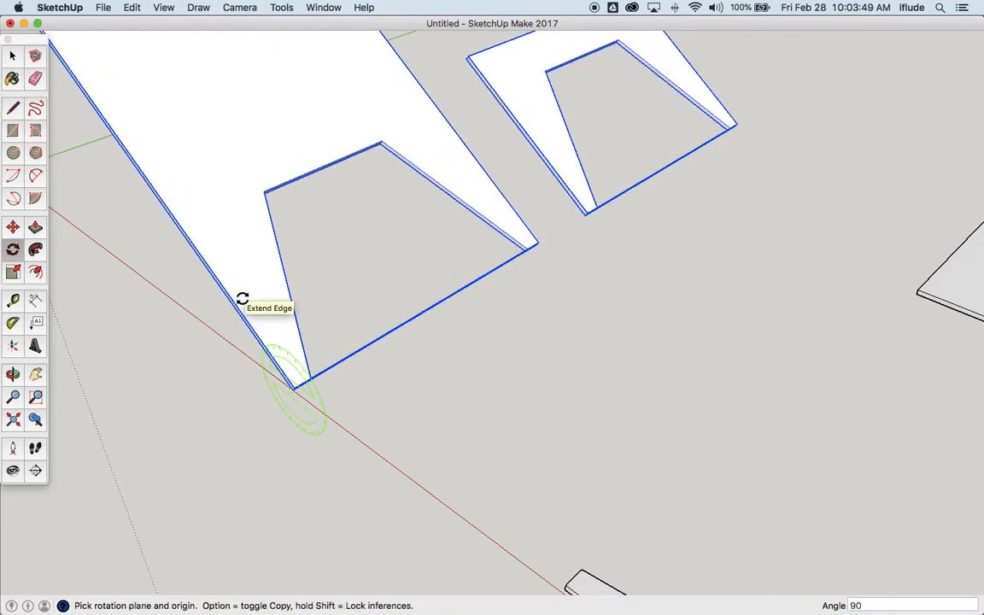
key(Return)
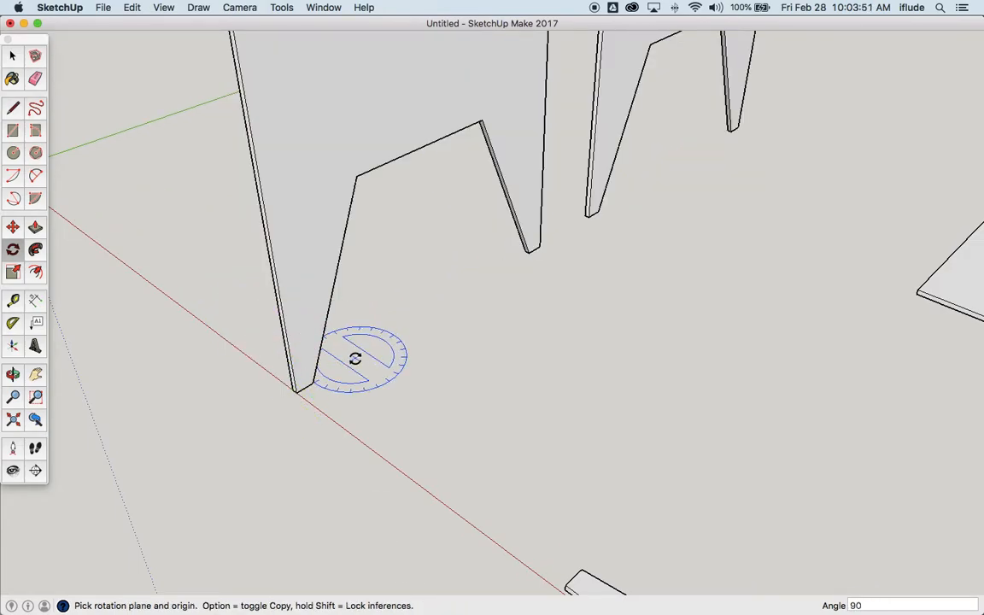
scroll(355, 359, down, 3)
scroll(355, 359, down, 2)
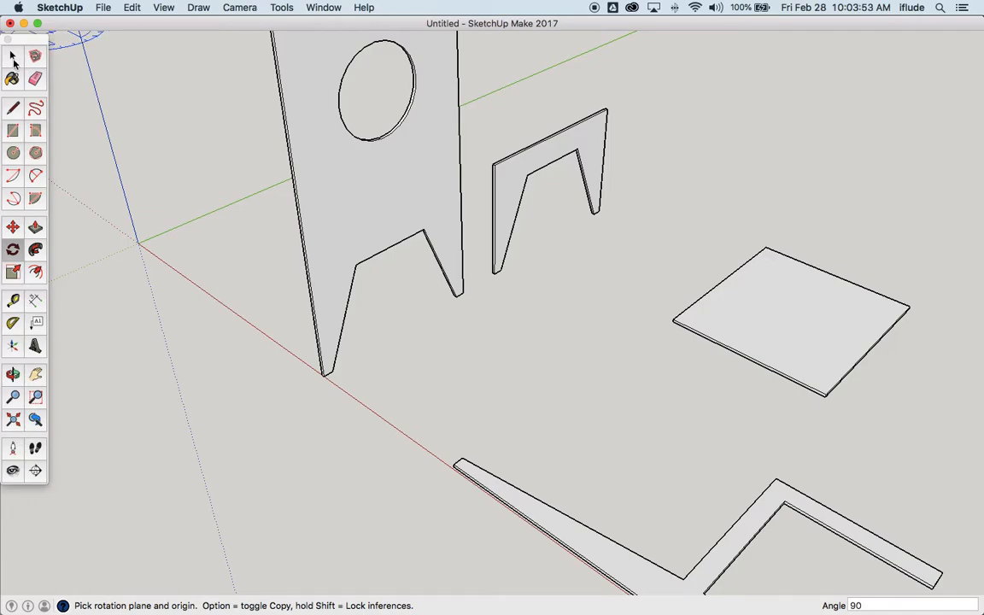
Step: Rotate the flat chair-side part 90° upright about its lower foot corner, in the plane perpendicular to the green axis
click(14, 57)
scroll(423, 310, down, 3)
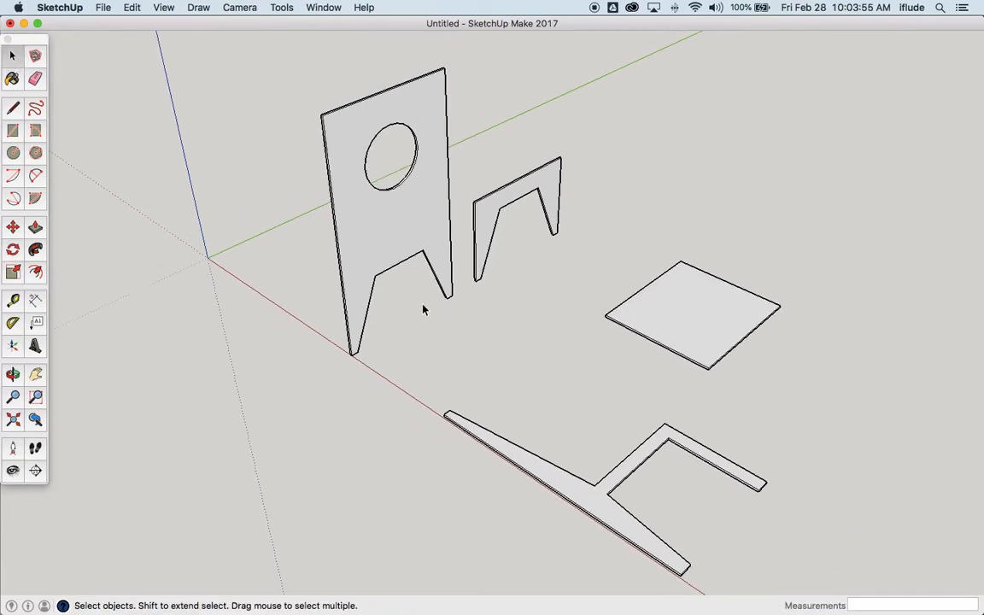
click(574, 471)
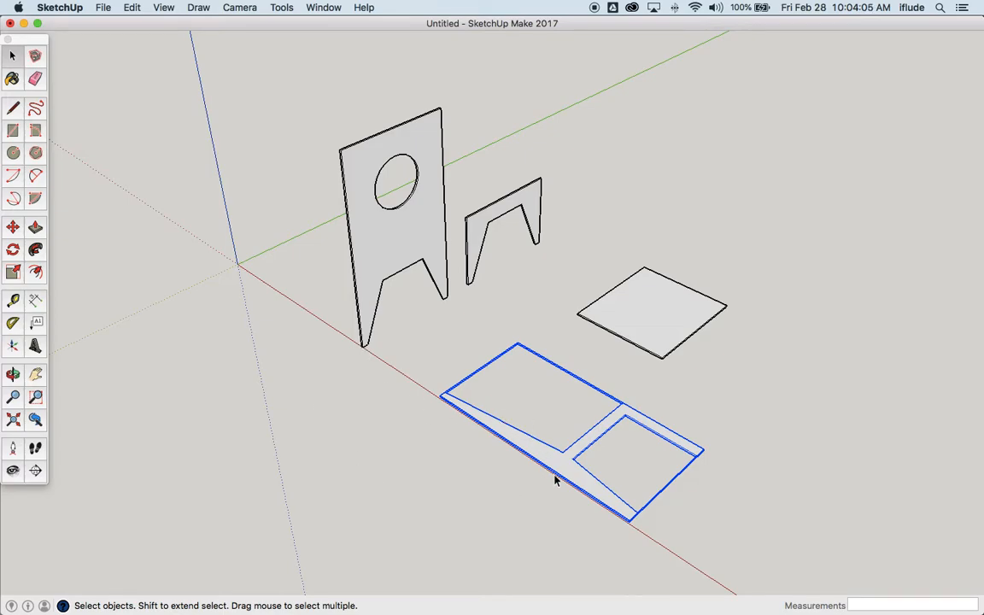
click(13, 249)
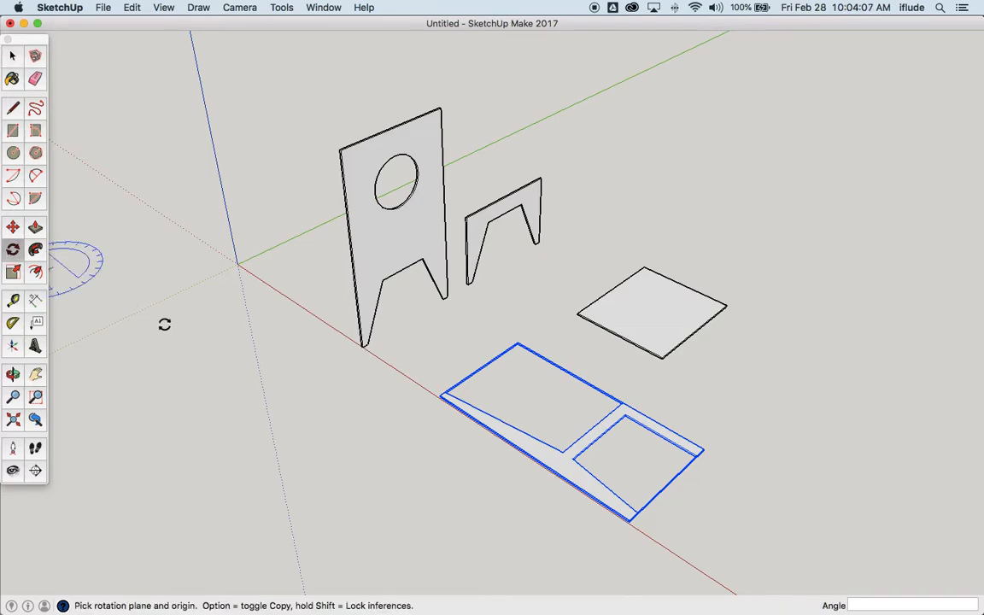
scroll(639, 551, up, 5)
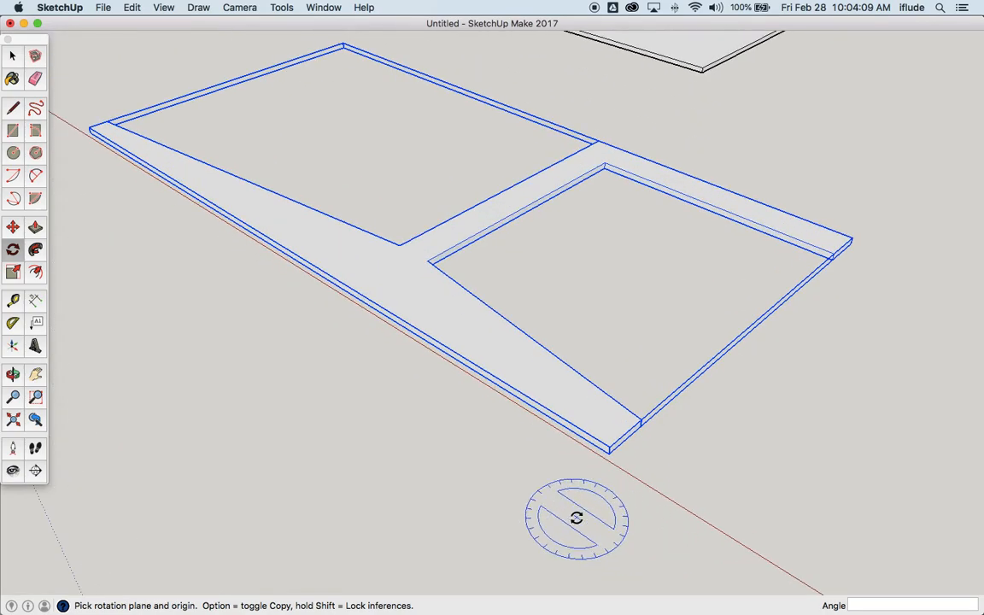
click(607, 454)
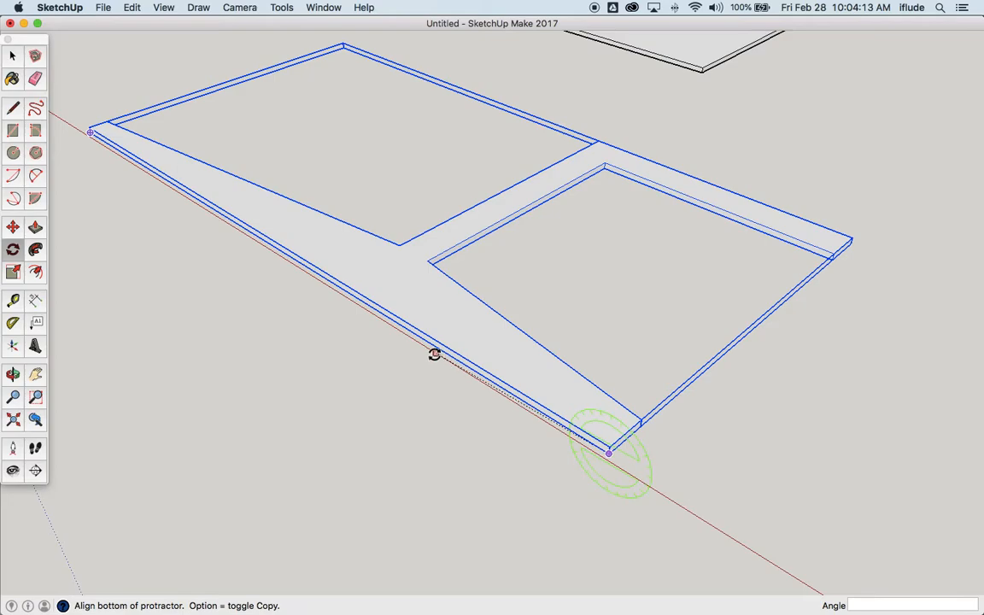
click(431, 345)
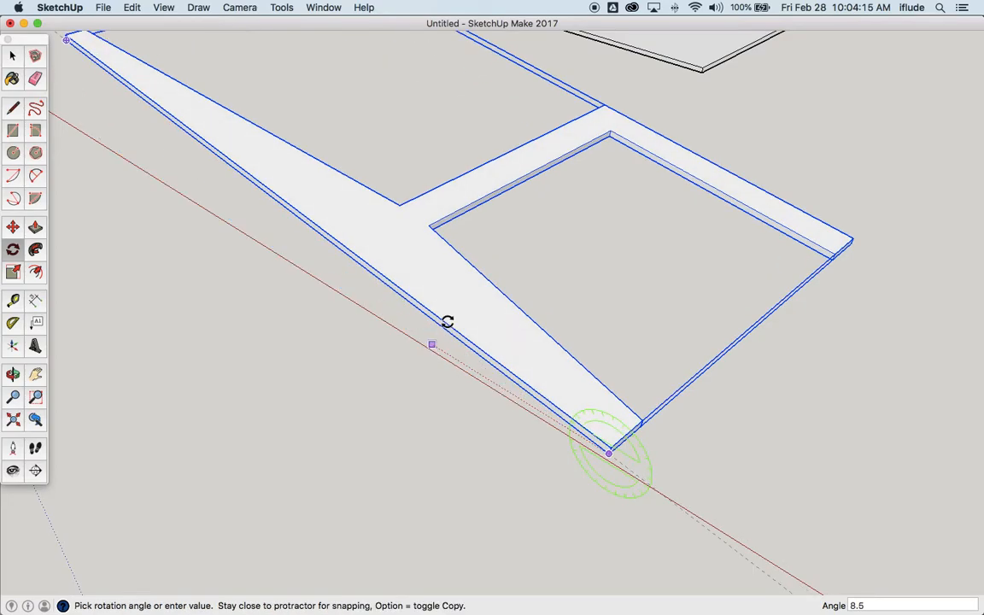
text(90)
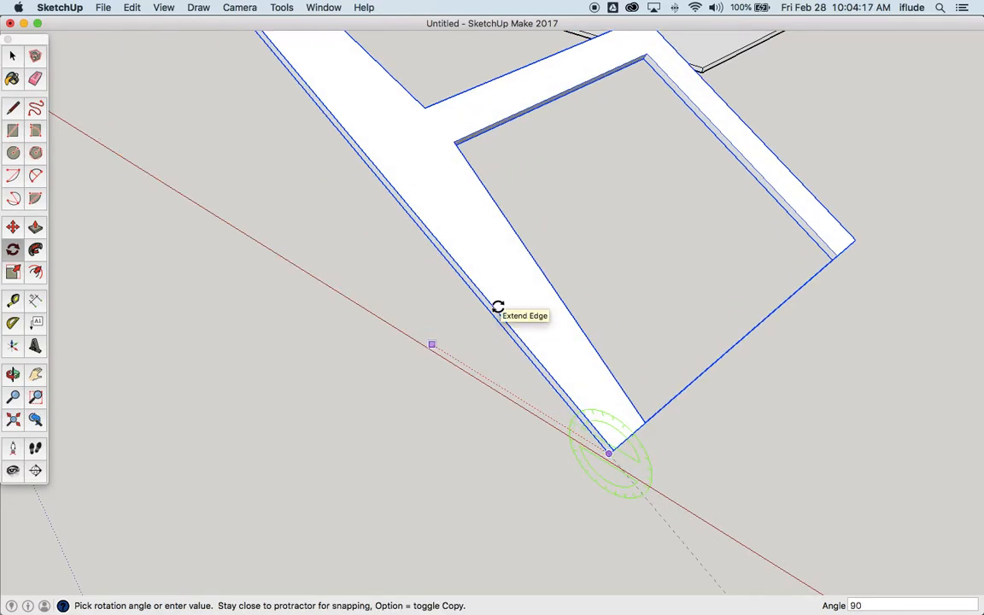
key(Return)
scroll(498, 306, down, 5)
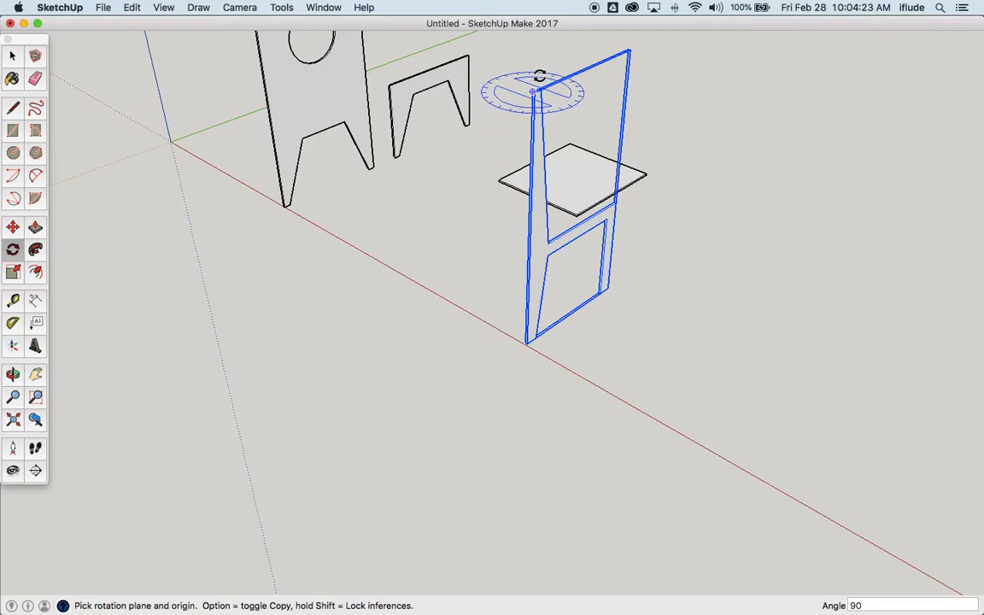
Step: Turn the upright chair-side part 90° about a vertical axis through its top corner, parallel to the red axis, and clear the selection
scroll(553, 56, up, 5)
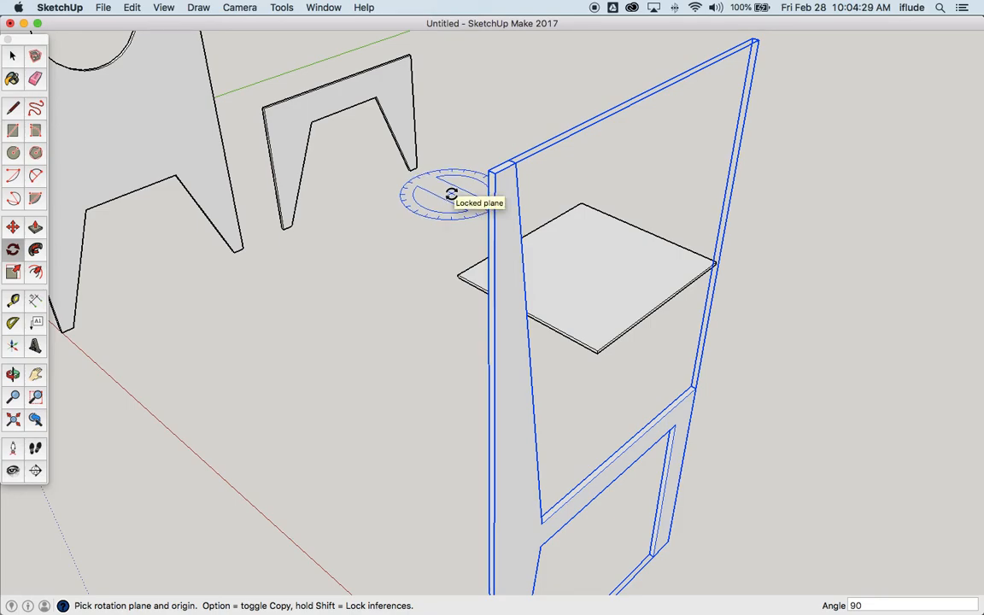
click(494, 173)
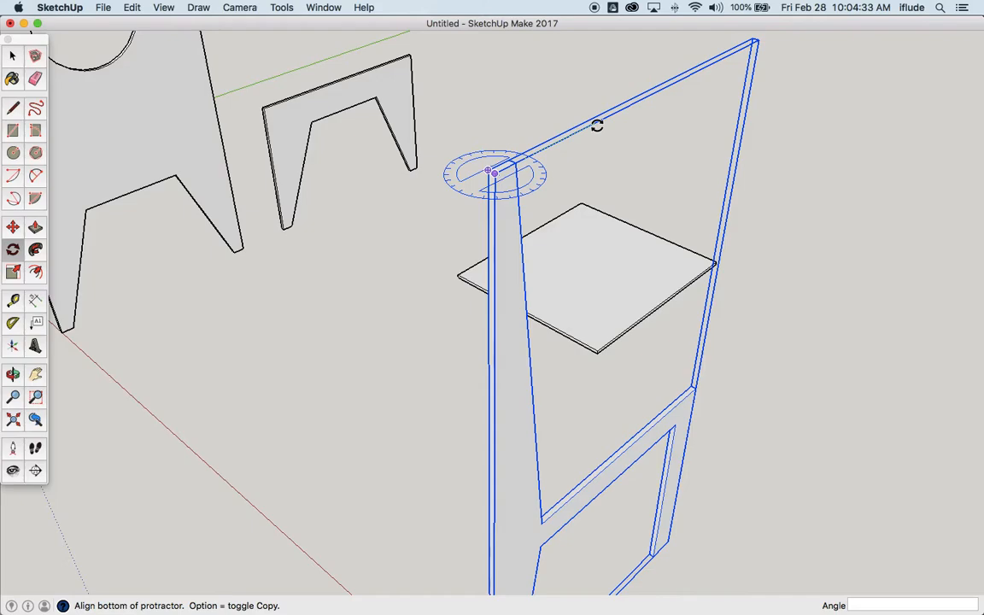
click(595, 128)
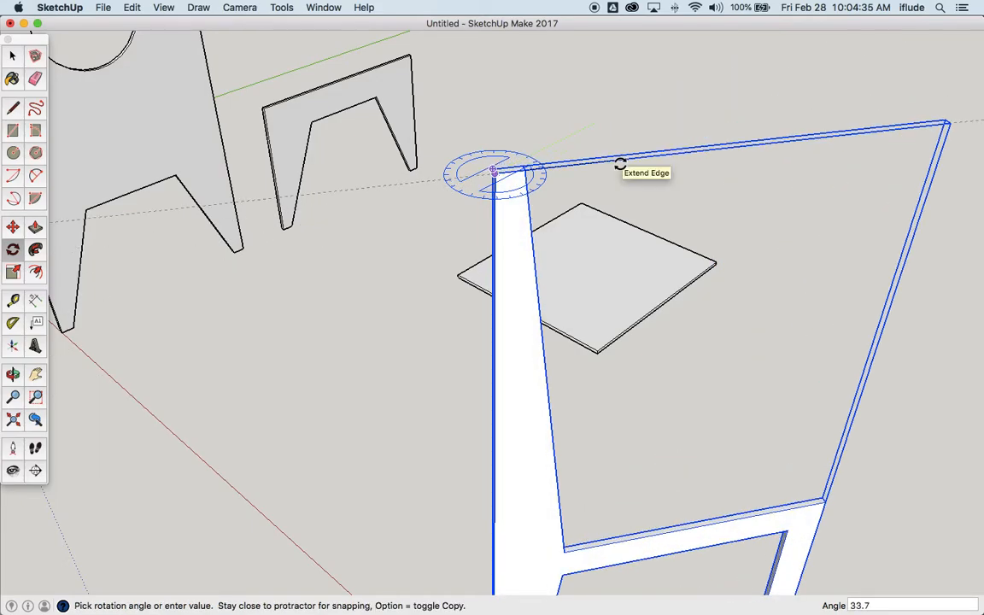
text(90)
key(Return)
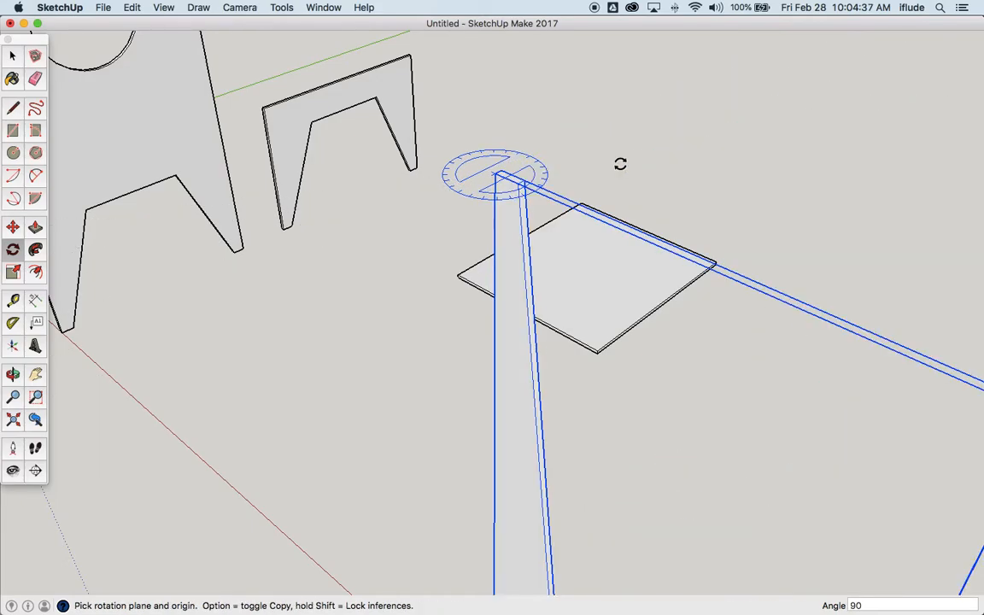
scroll(619, 164, down, 5)
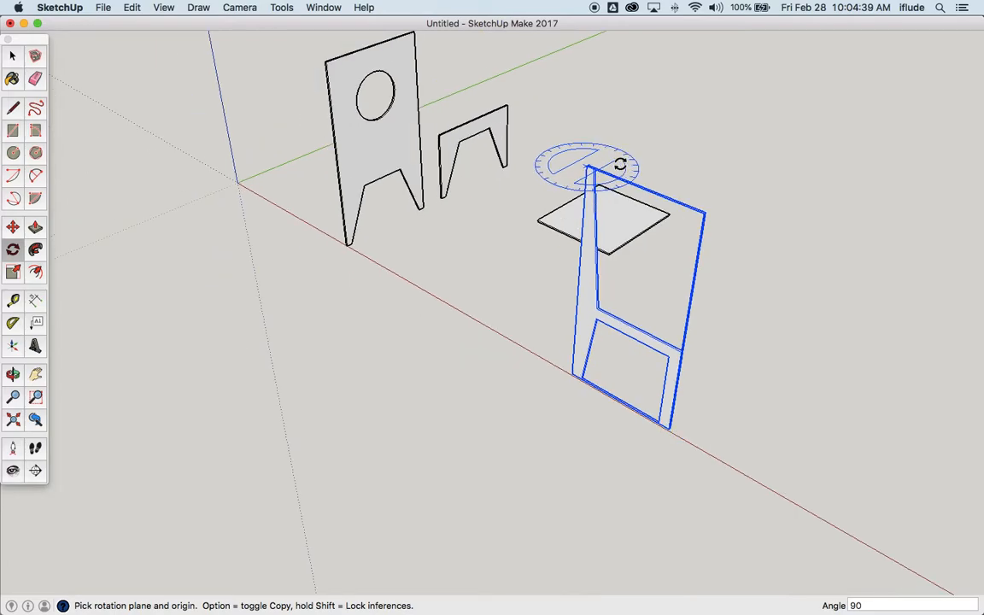
click(13, 62)
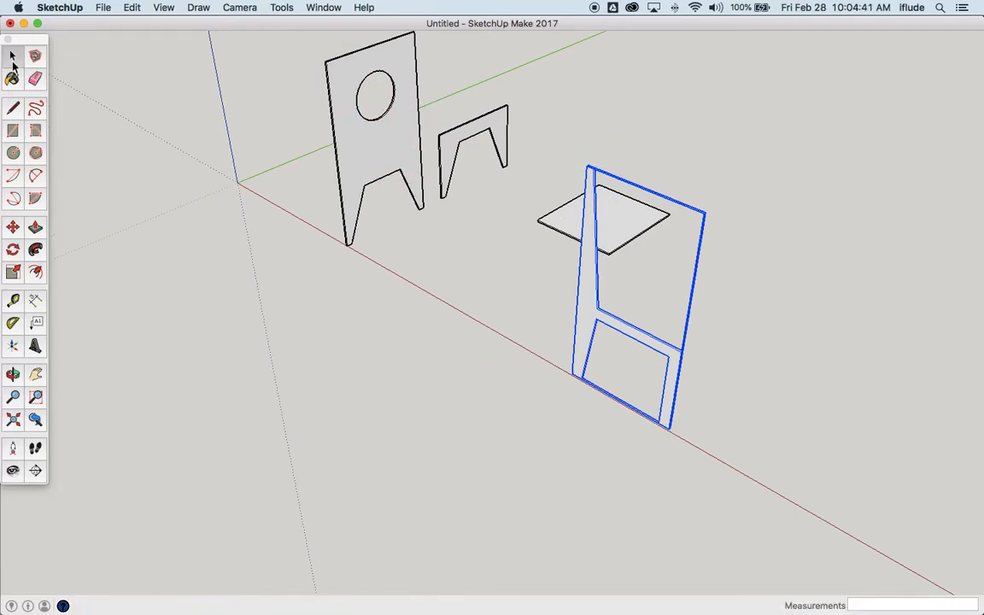
click(235, 298)
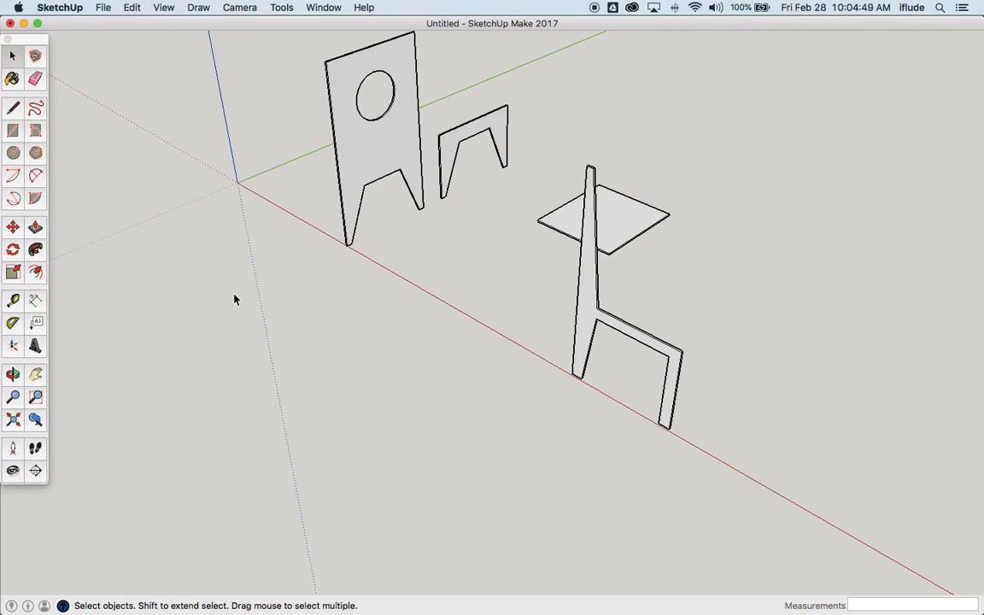
Step: Switch to the exercise PDF in Preview and examine the assembled chair drawing, especially how the side meets the back at the top corner
key(super+Tab)
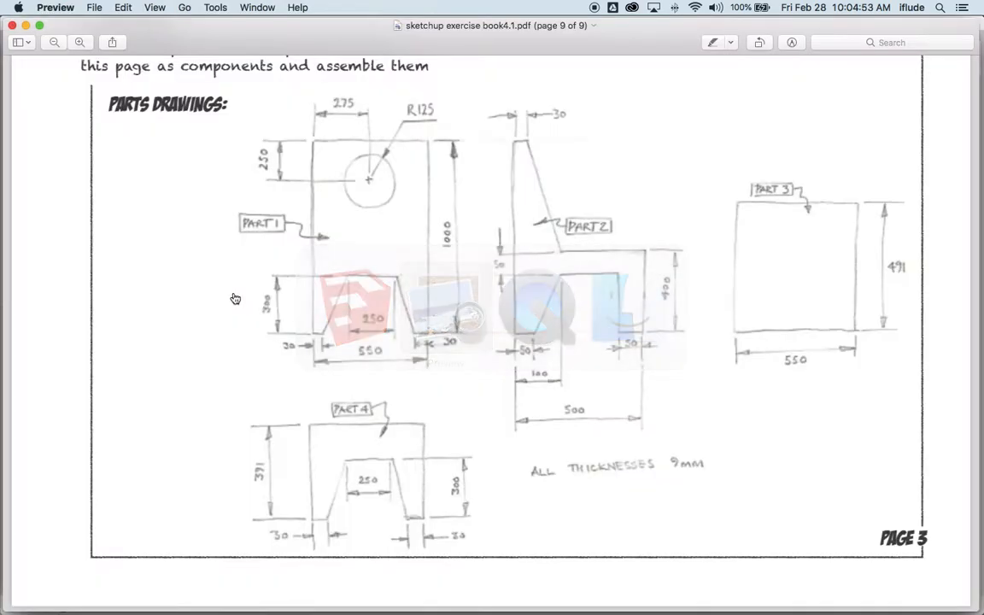
scroll(230, 318, down, 1)
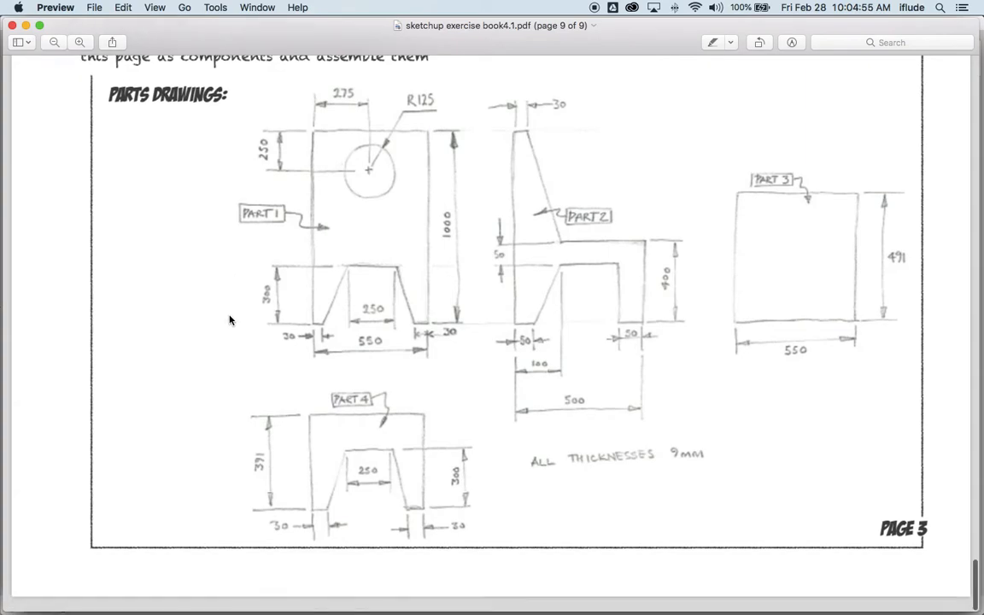
scroll(230, 318, up, 10)
scroll(229, 319, up, 15)
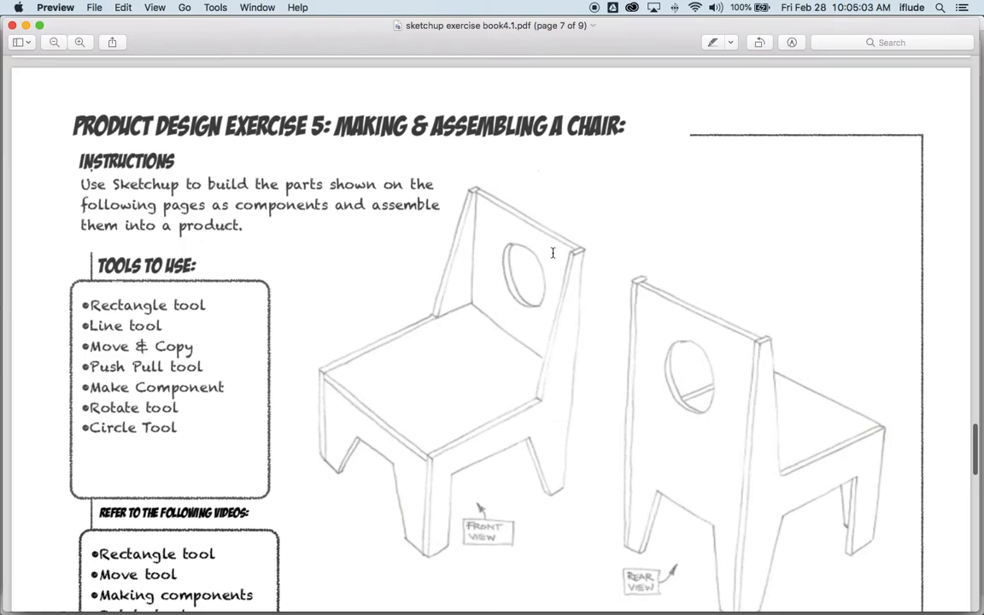
ctrl+scroll(599, 255, up, 10)
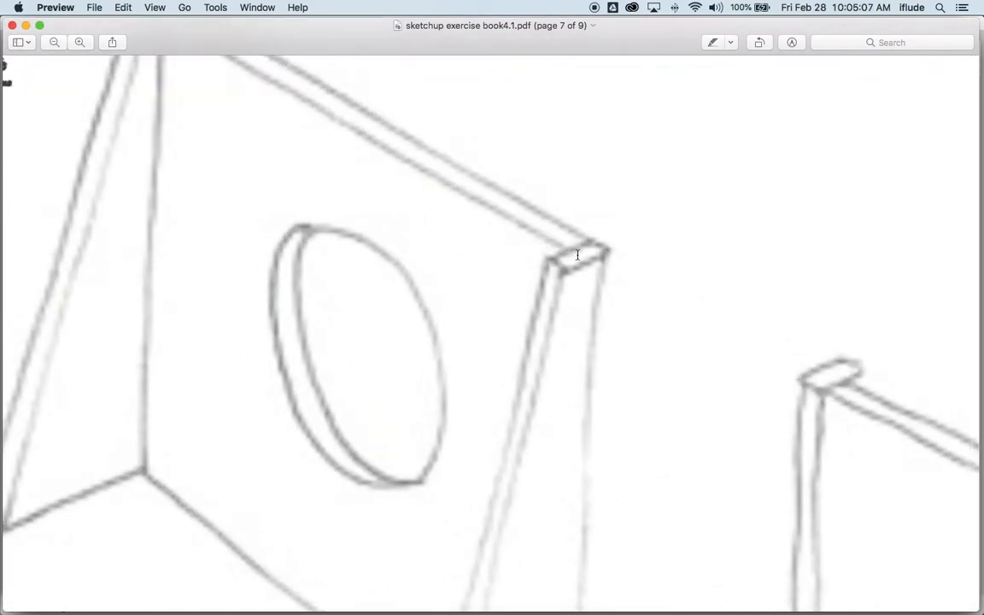
ctrl+scroll(571, 249, up, 5)
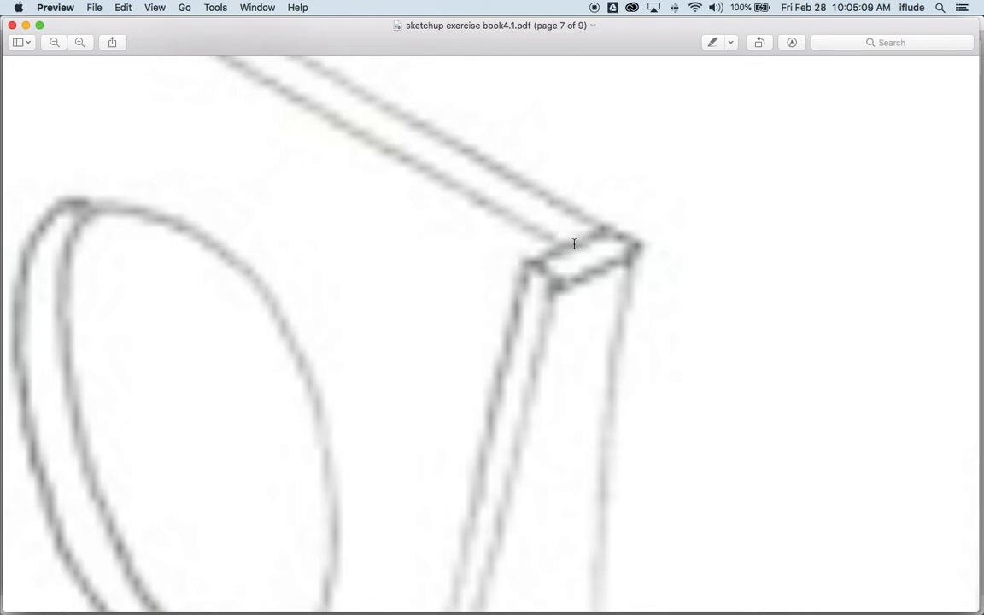
ctrl+scroll(574, 243, down, 10)
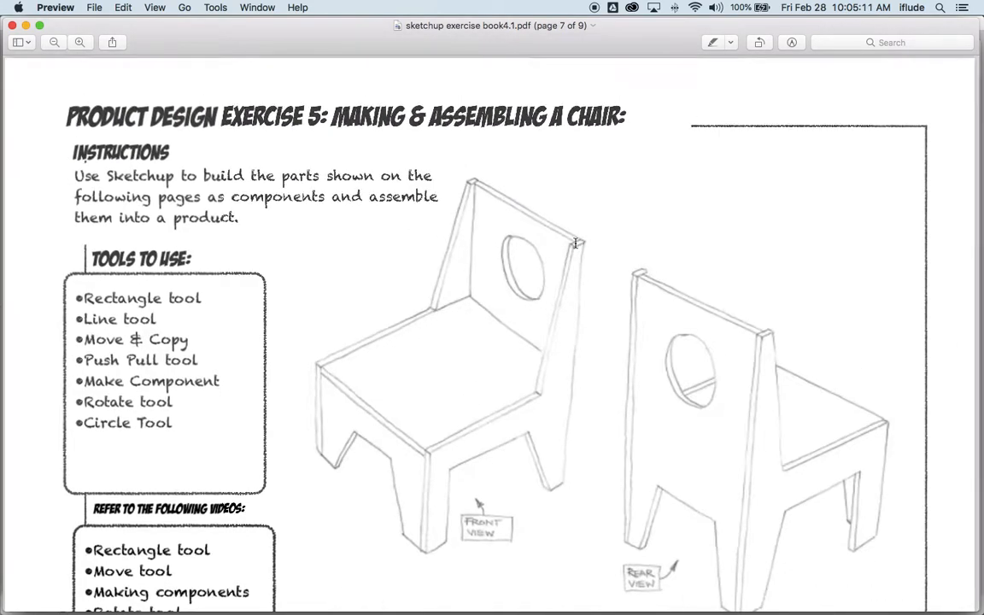
Step: Return to SketchUp and move the upright chair-side part by its outer top corner onto the round-hole panel's nearest outer top corner
key(super+Tab)
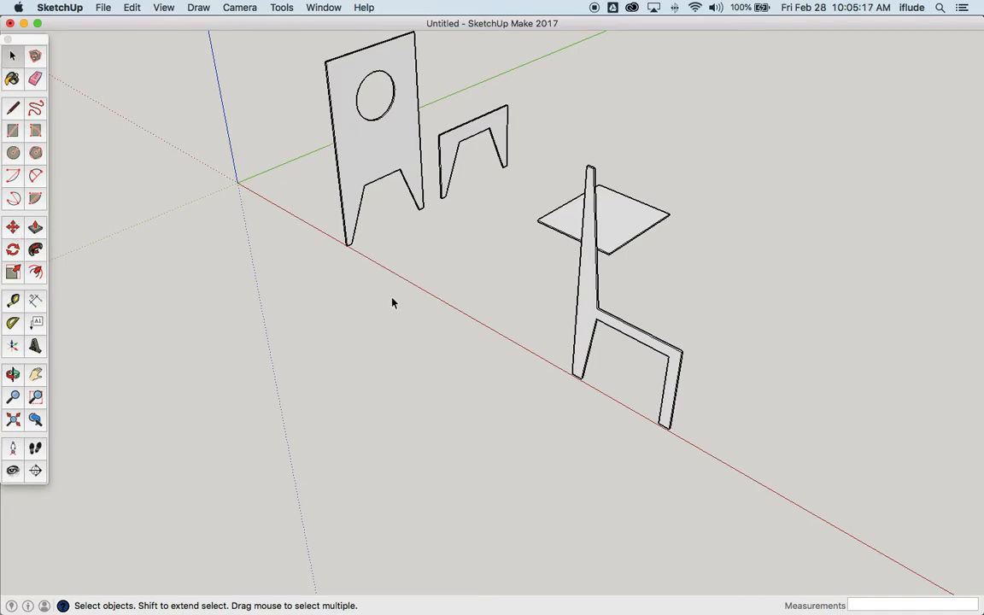
click(578, 314)
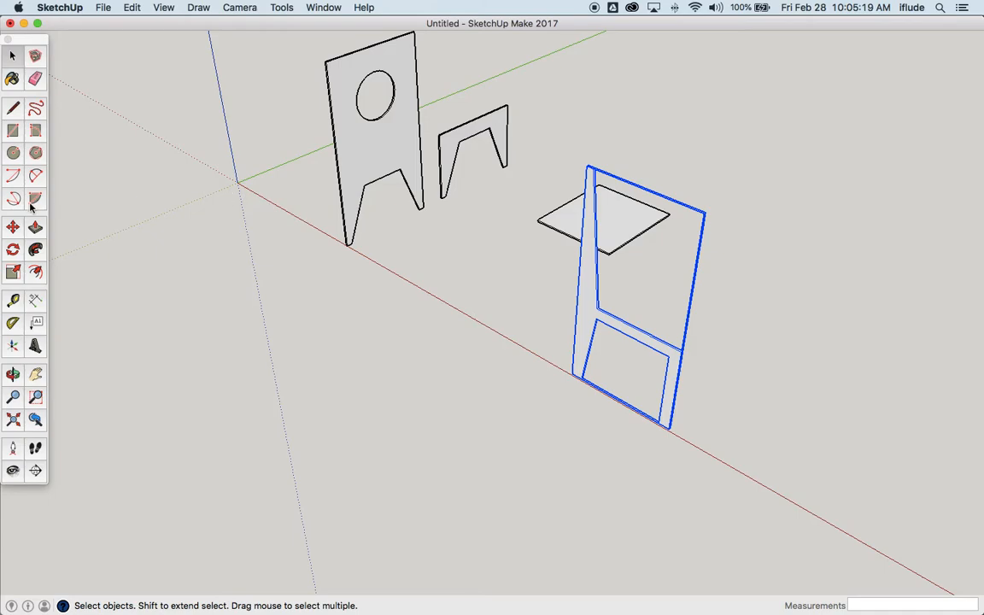
click(12, 226)
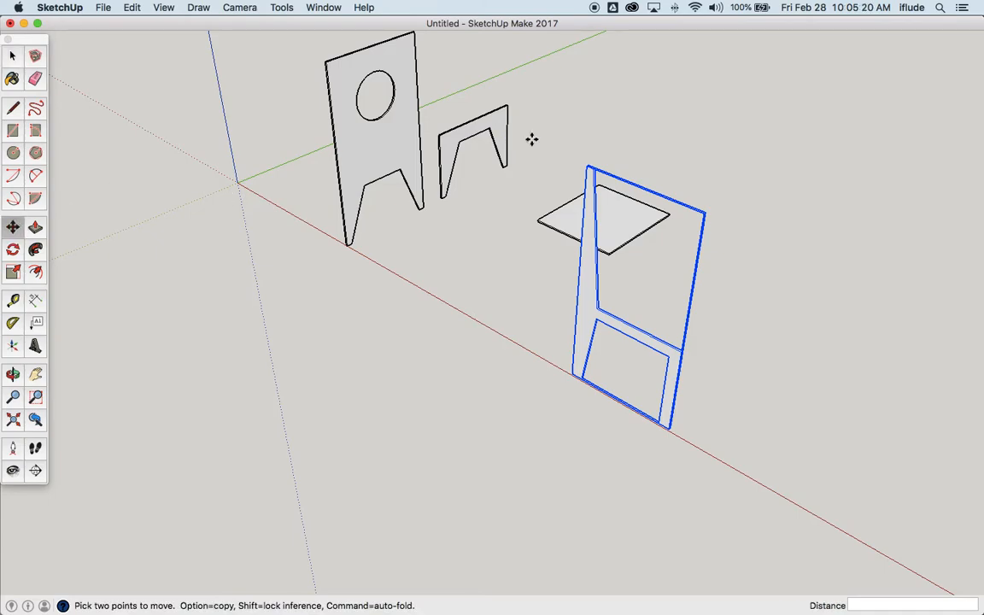
click(584, 165)
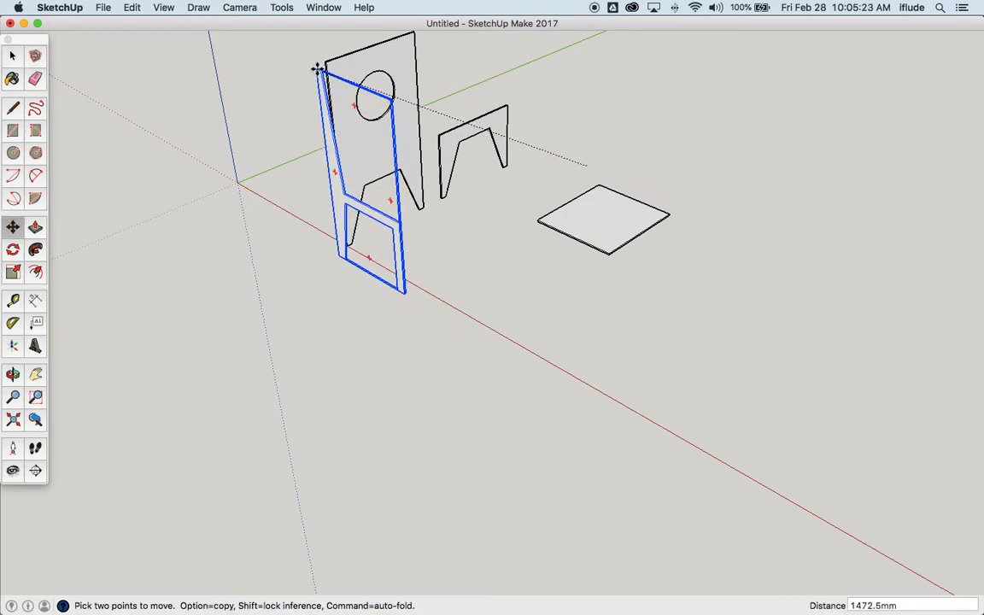
scroll(324, 55, up, 5)
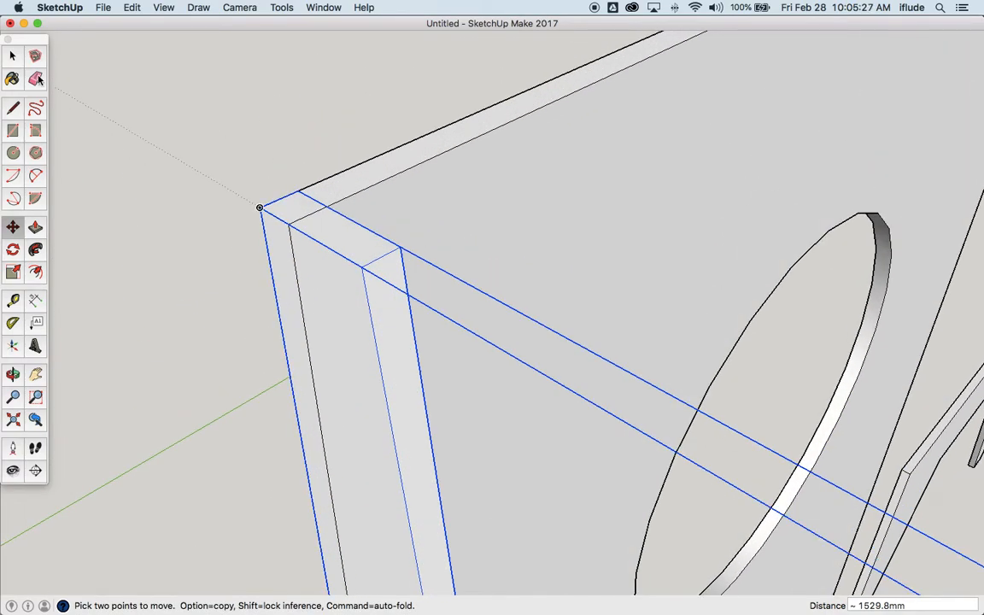
click(12, 56)
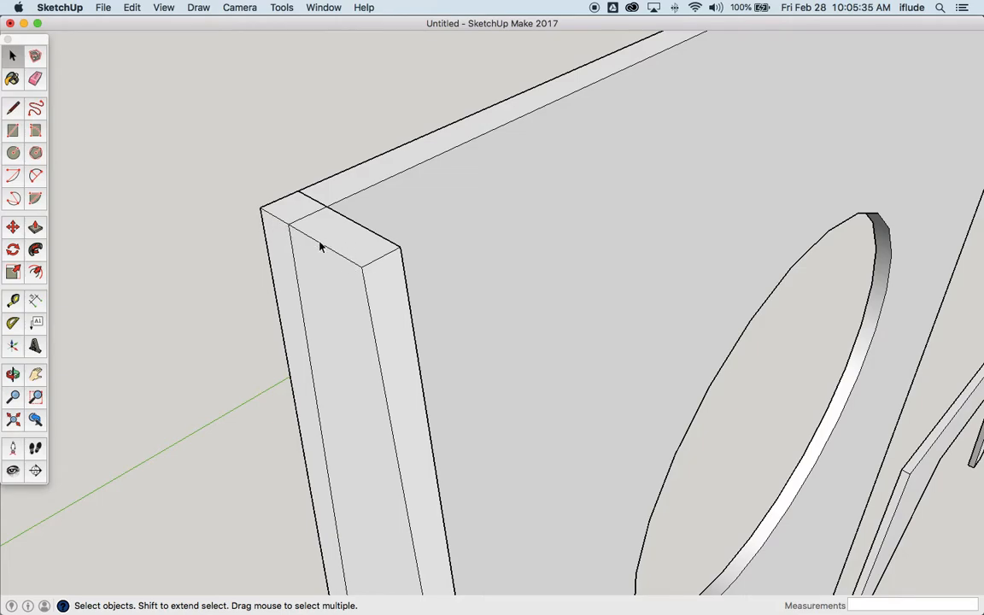
Step: Pull the overlapping chair side clear, then move it by its inner top back corner onto the round-hole panel's outer top corner
click(345, 246)
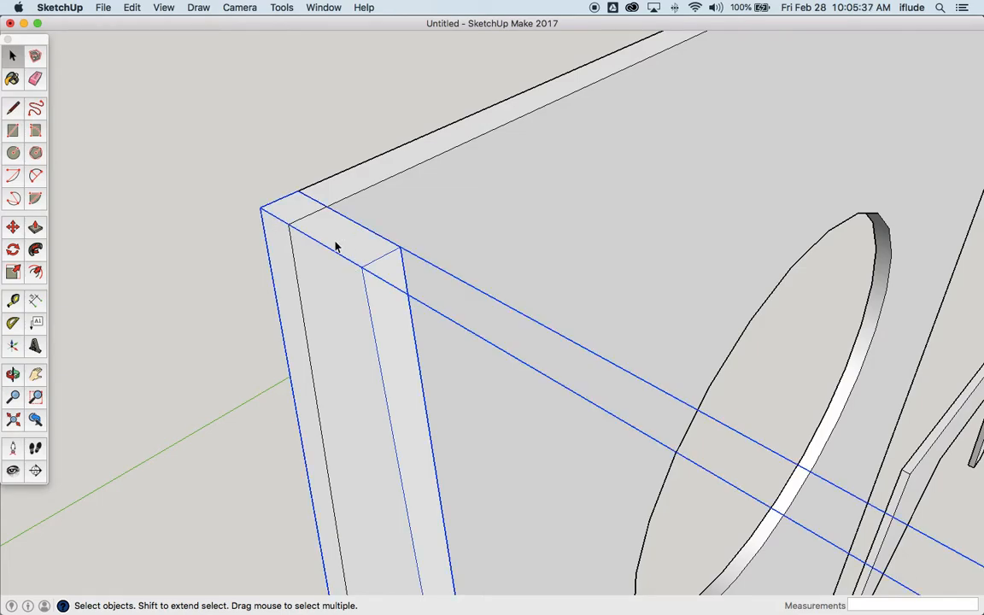
click(13, 227)
click(294, 189)
click(171, 237)
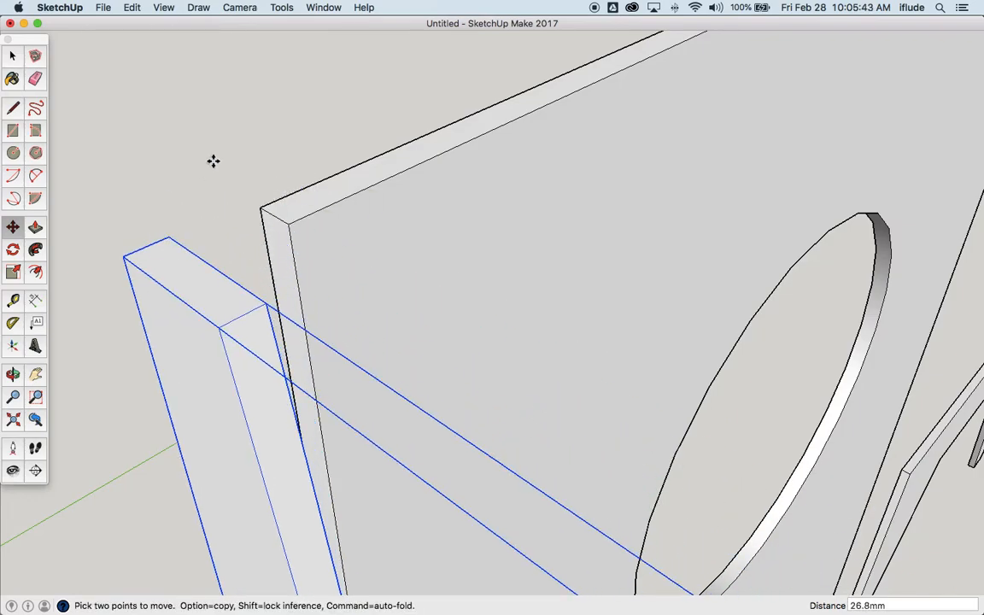
click(170, 235)
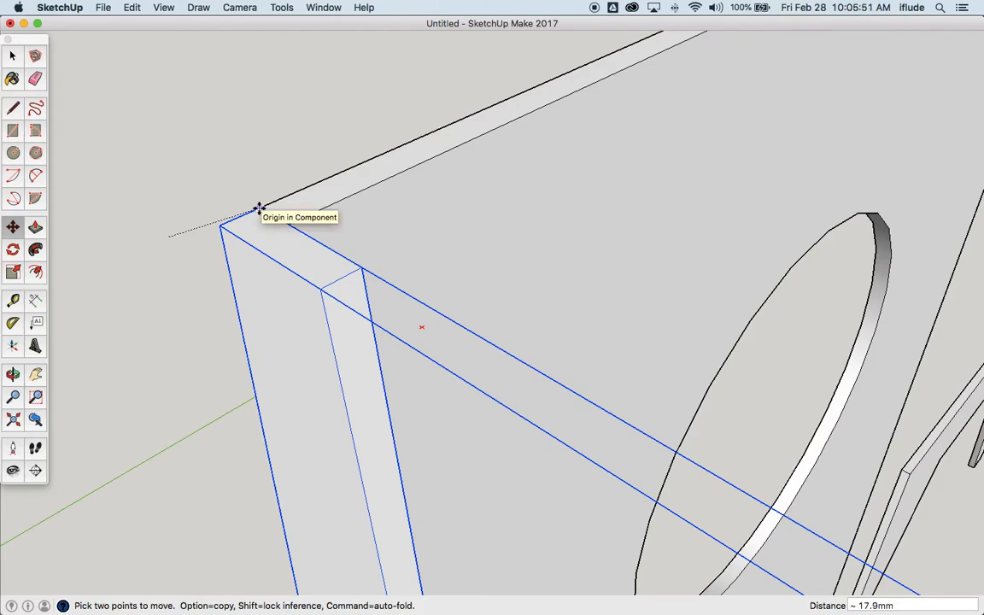
click(258, 208)
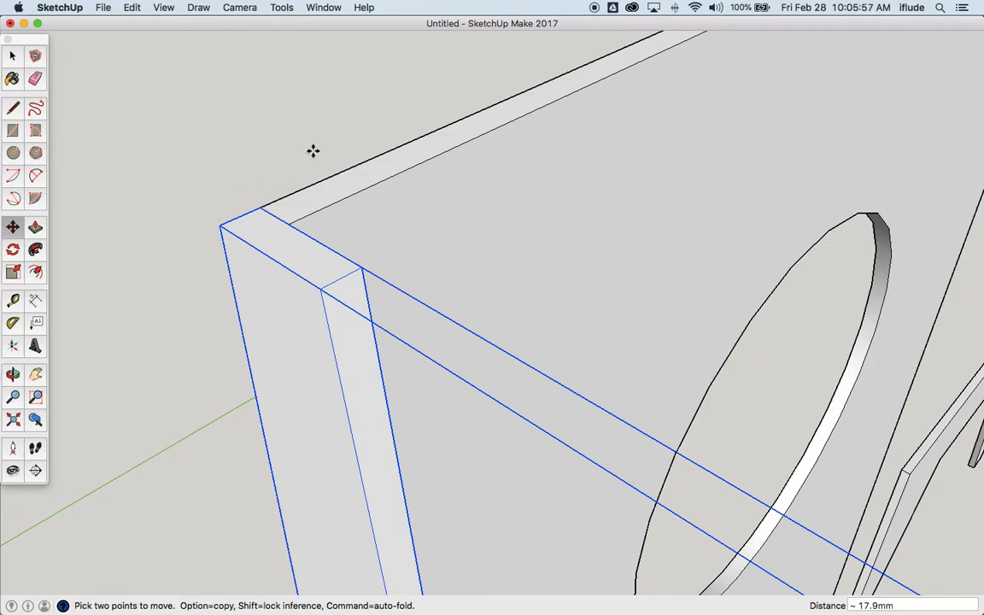
Step: Start copying the chair side from its outer top back corner along the round-hole panel's top edge towards the opposite side
scroll(312, 149, down, 4)
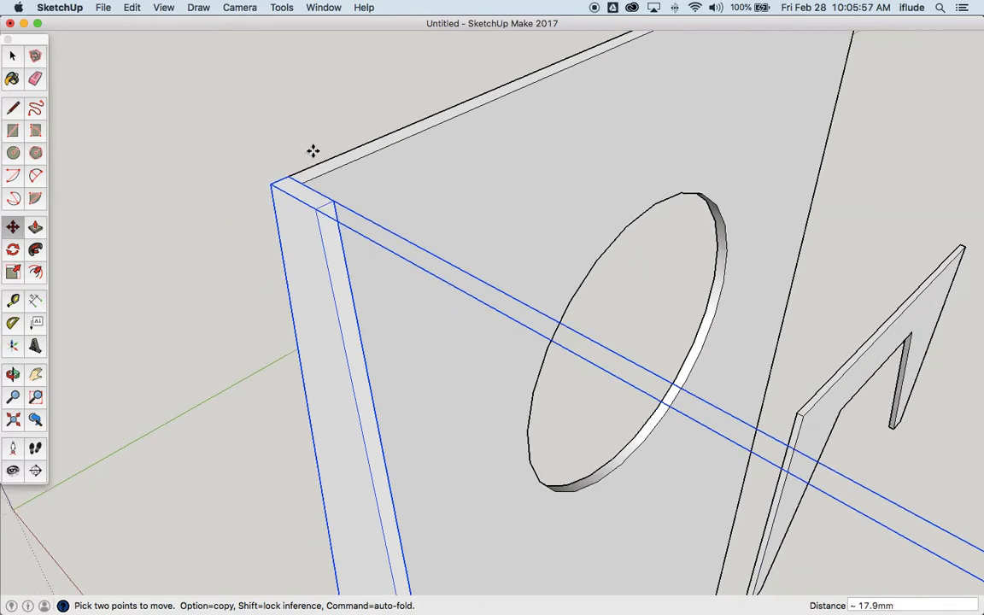
click(35, 375)
drag(491, 158, 342, 243)
scroll(376, 290, down, 6)
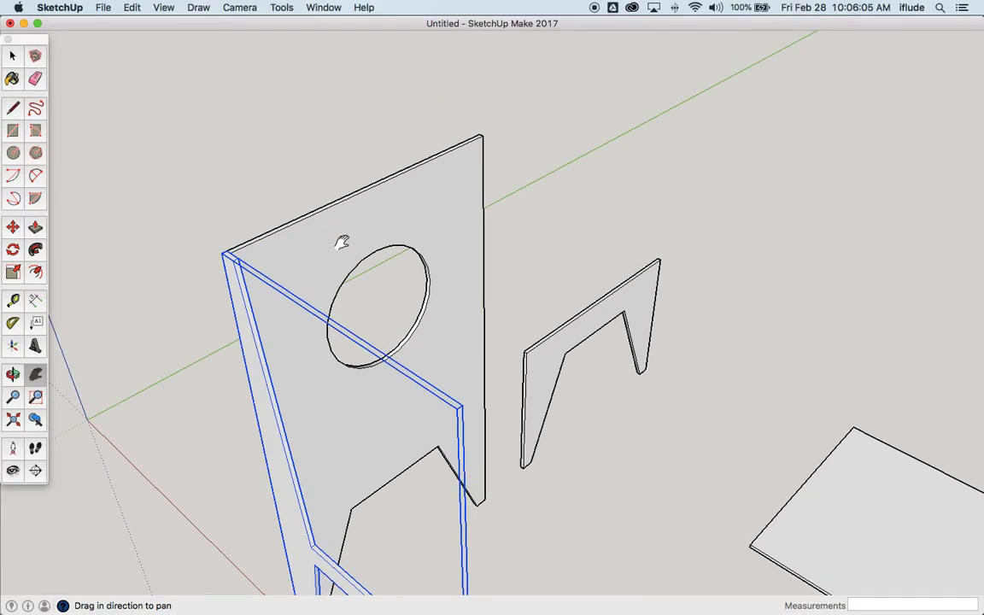
click(13, 227)
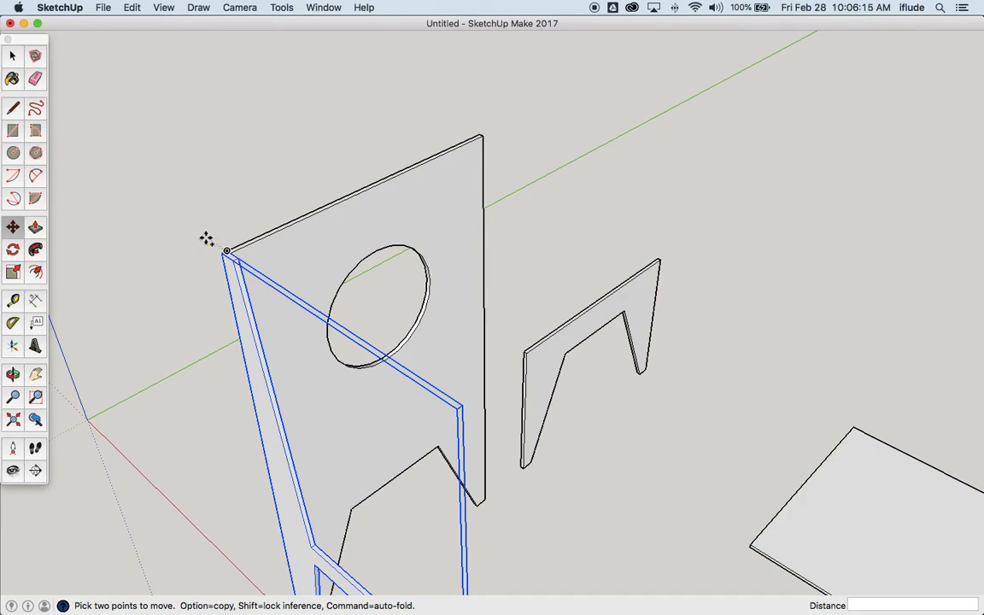
scroll(221, 254, up, 3)
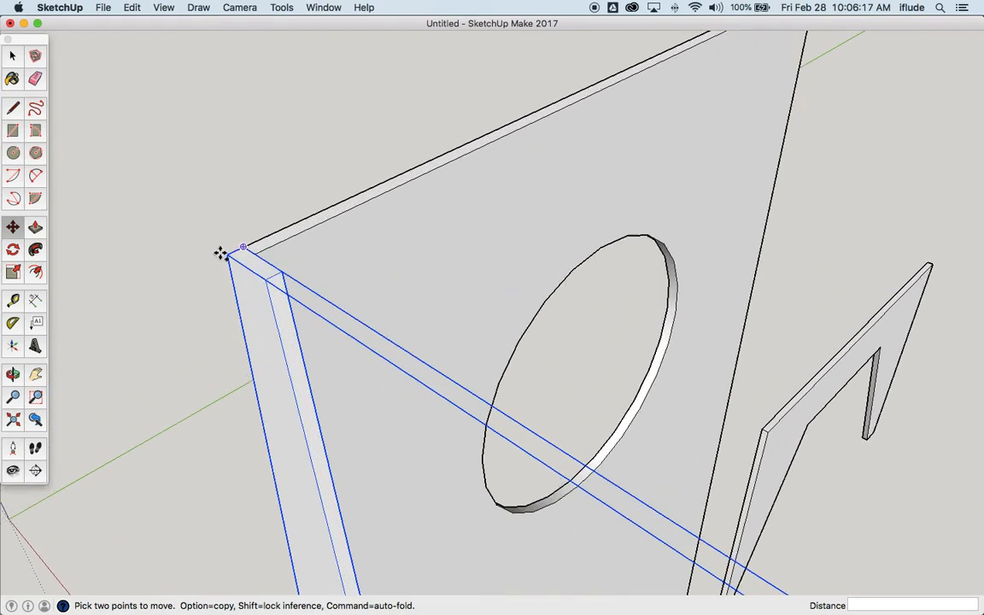
scroll(222, 252, up, 5)
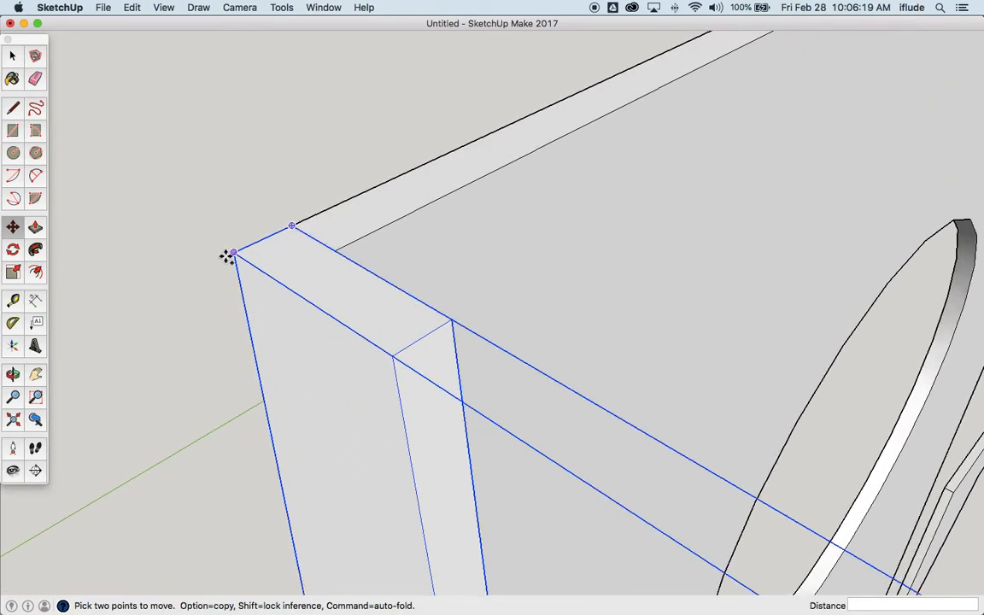
scroll(222, 243, down, 3)
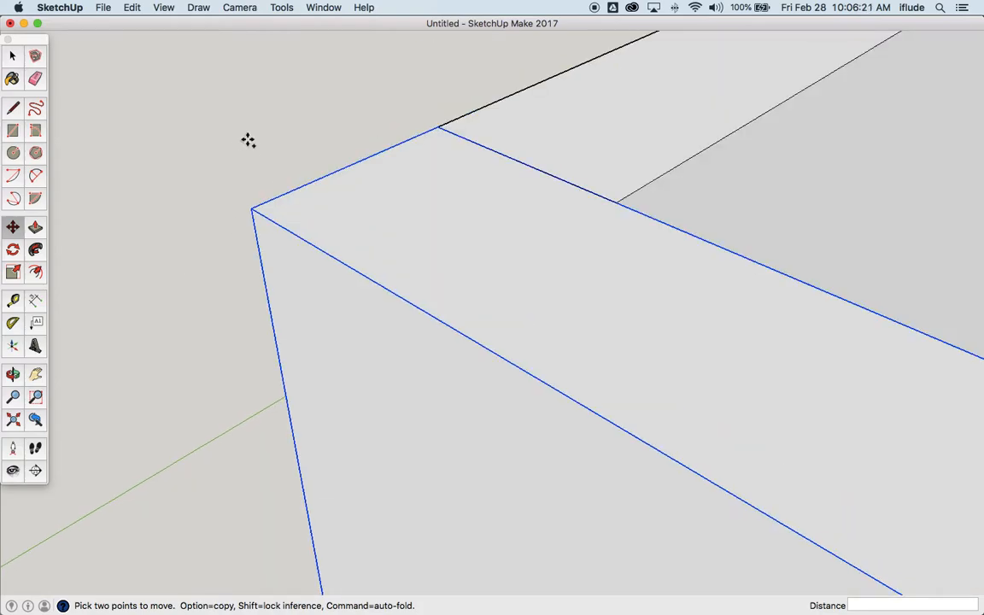
alt+click(254, 208)
scroll(333, 167, down, 3)
scroll(333, 167, down, 4)
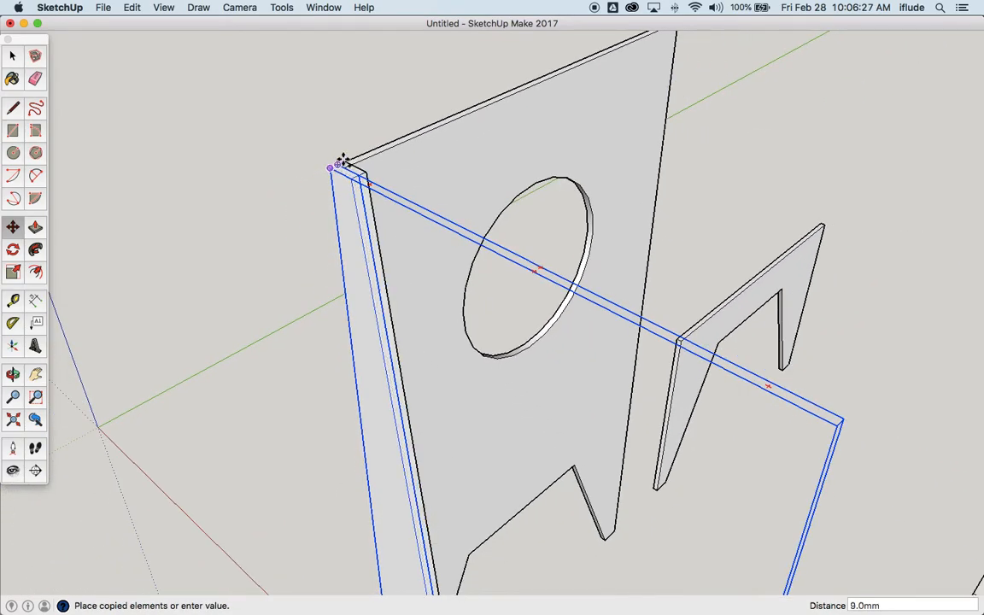